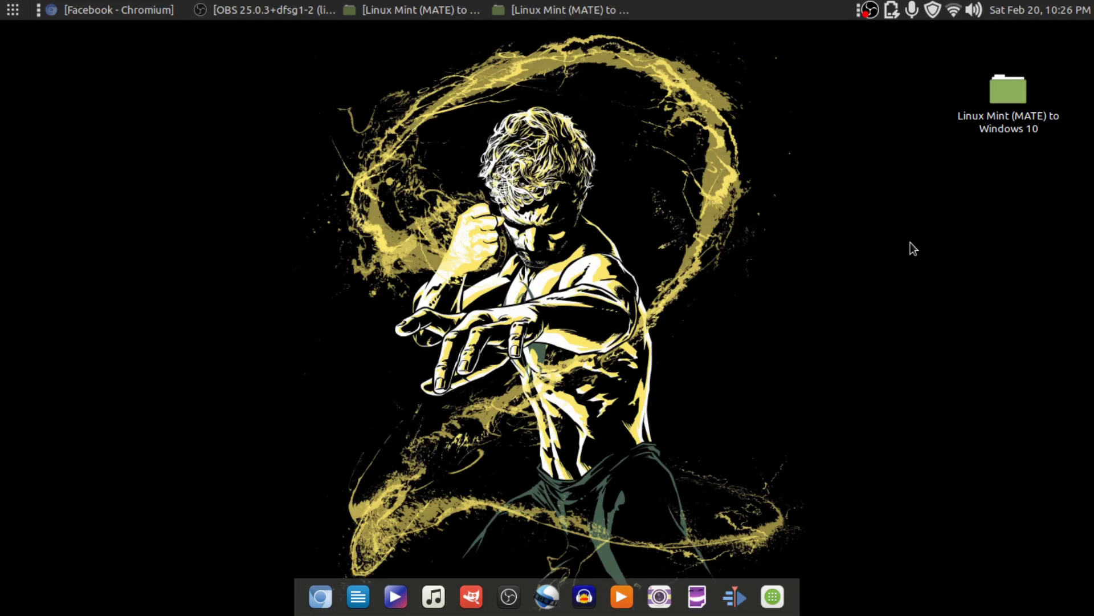
Go to the michael home folder and show hidden files so .icons and .themes appear
double_click(994, 101)
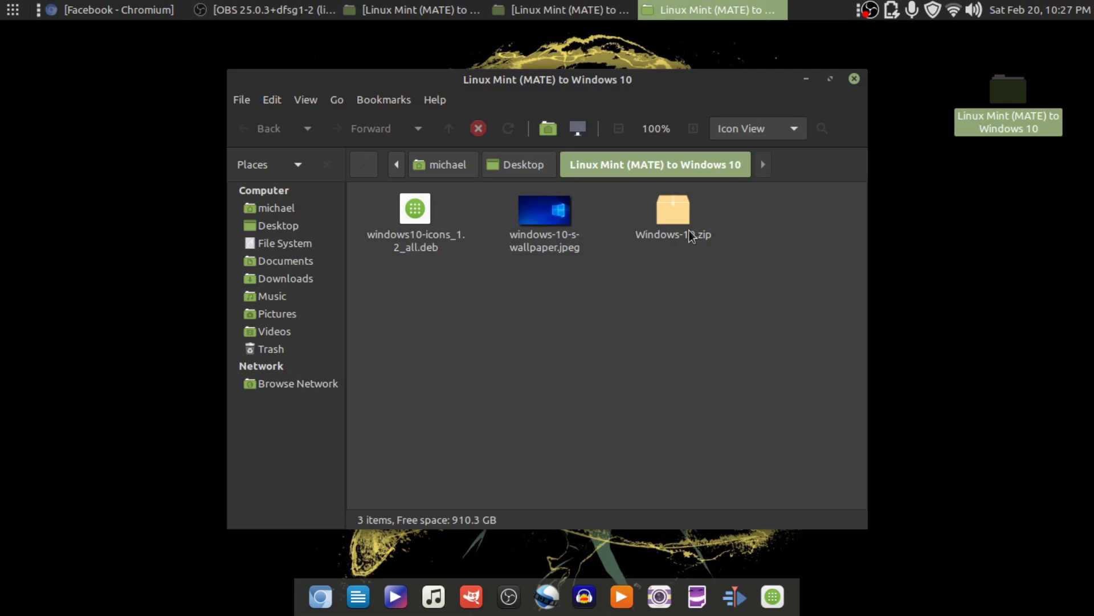
click(291, 210)
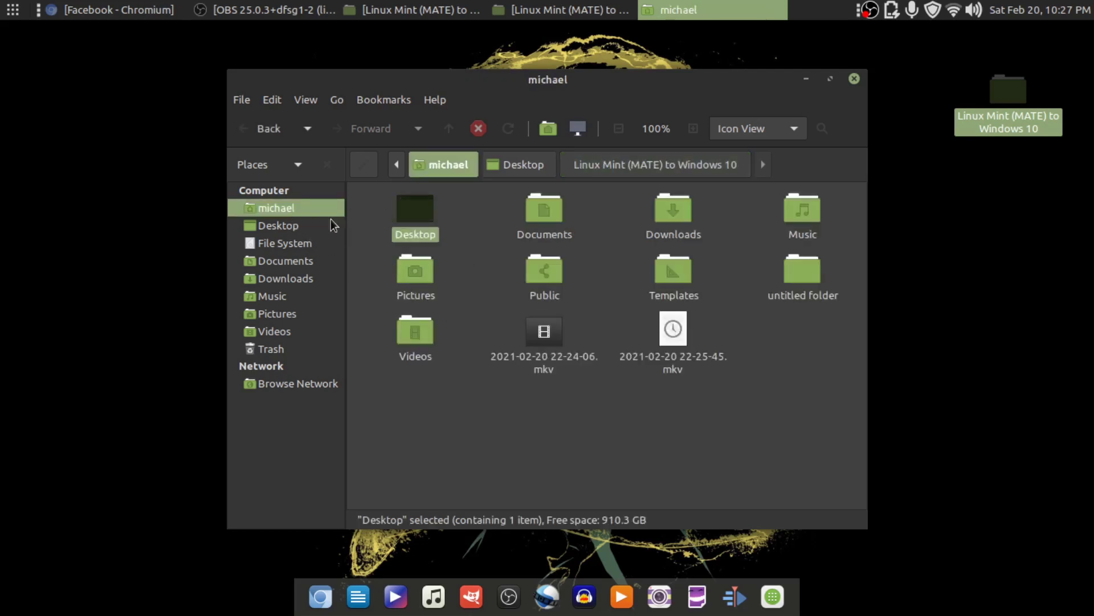
click(552, 435)
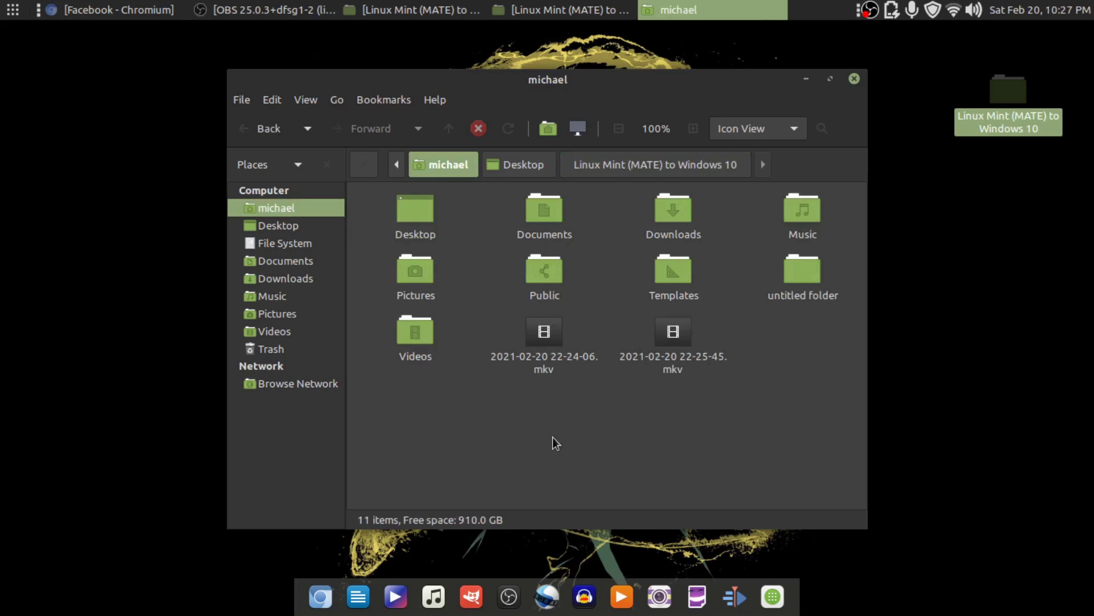
key(ctrl+h)
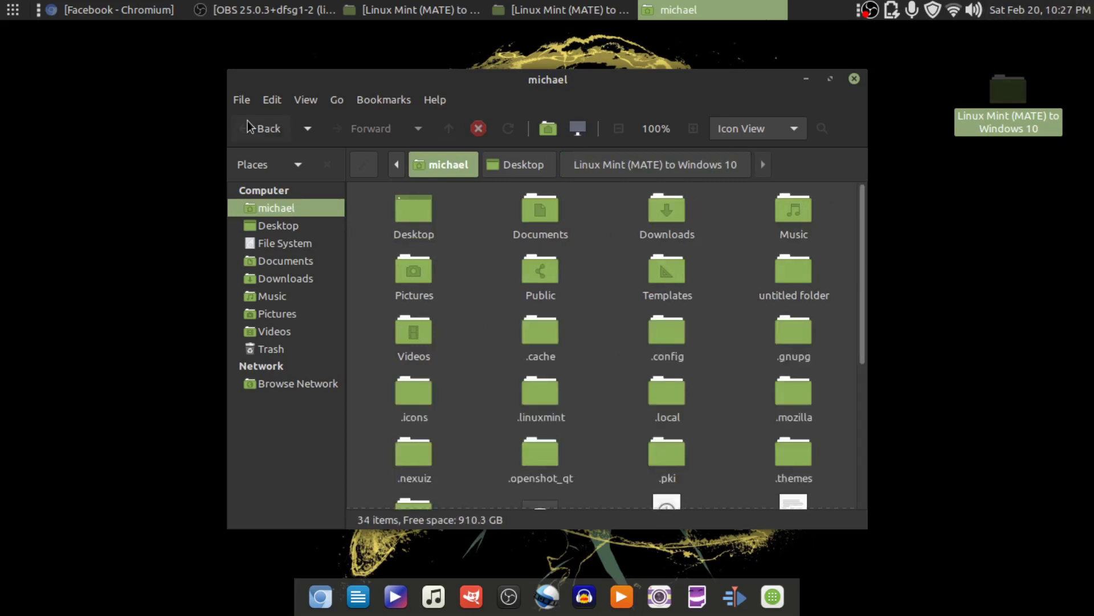
click(305, 101)
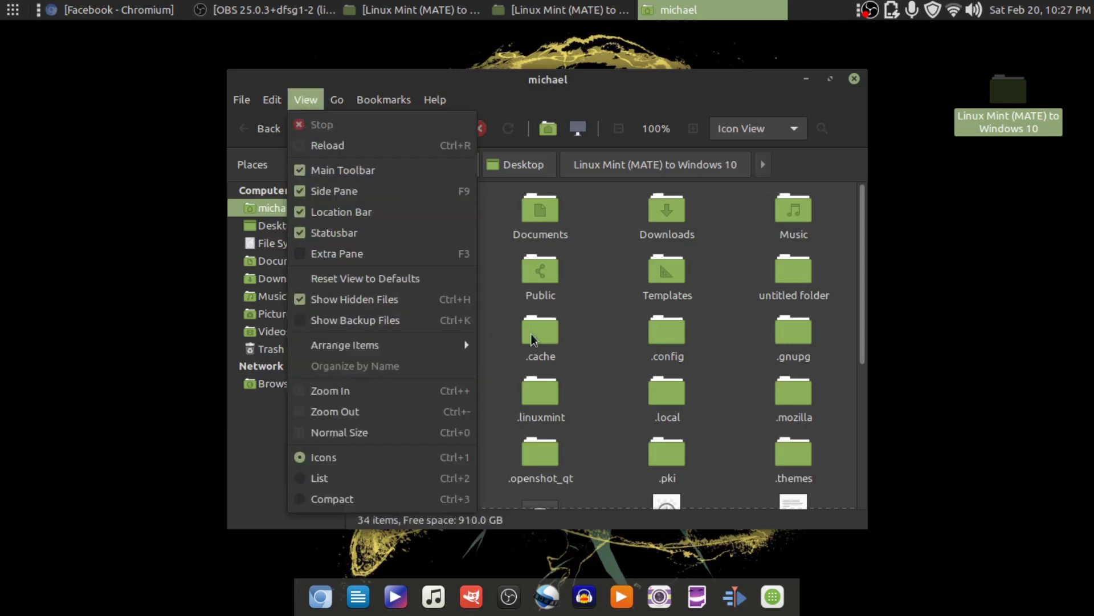
click(604, 344)
scroll(604, 344, down, 2)
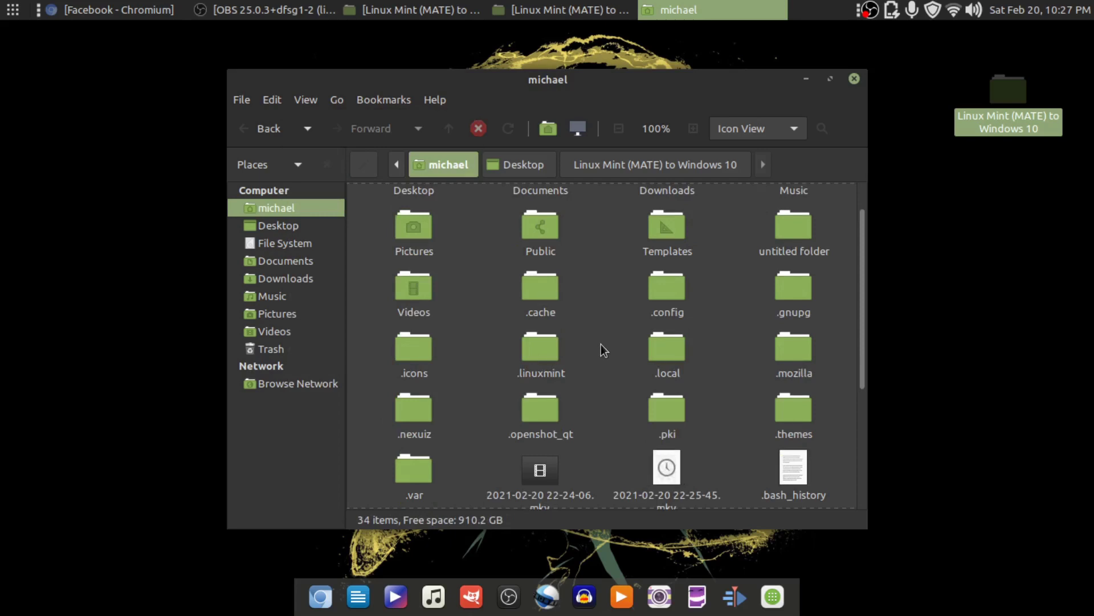
Open .themes and place it side by side with the Linux Mint (MATE) to Windows 10 window
double_click(791, 415)
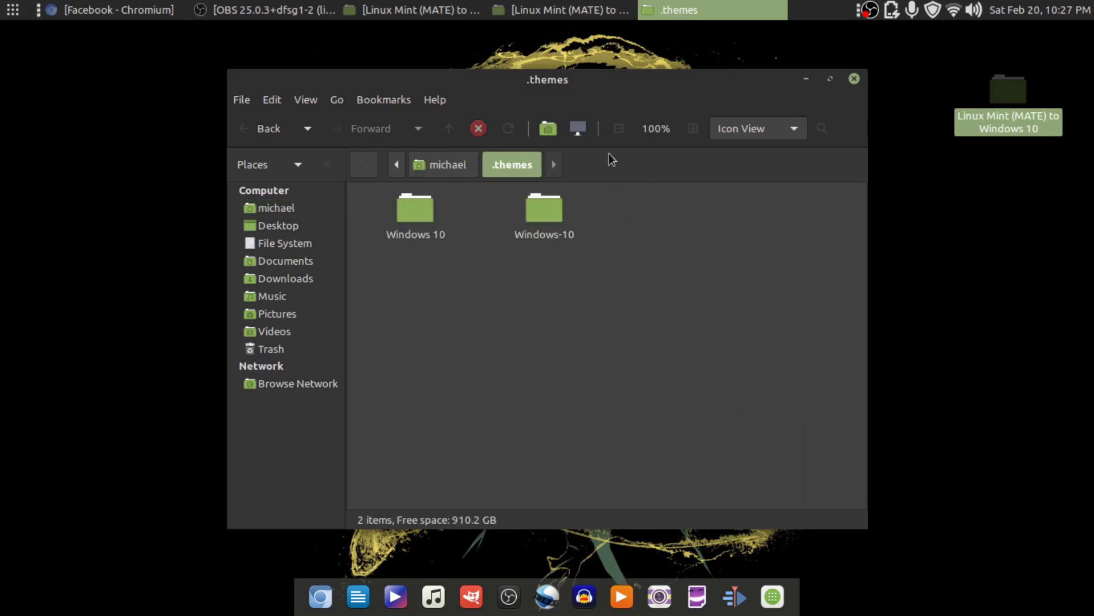
drag(629, 89, 457, 101)
click(562, 9)
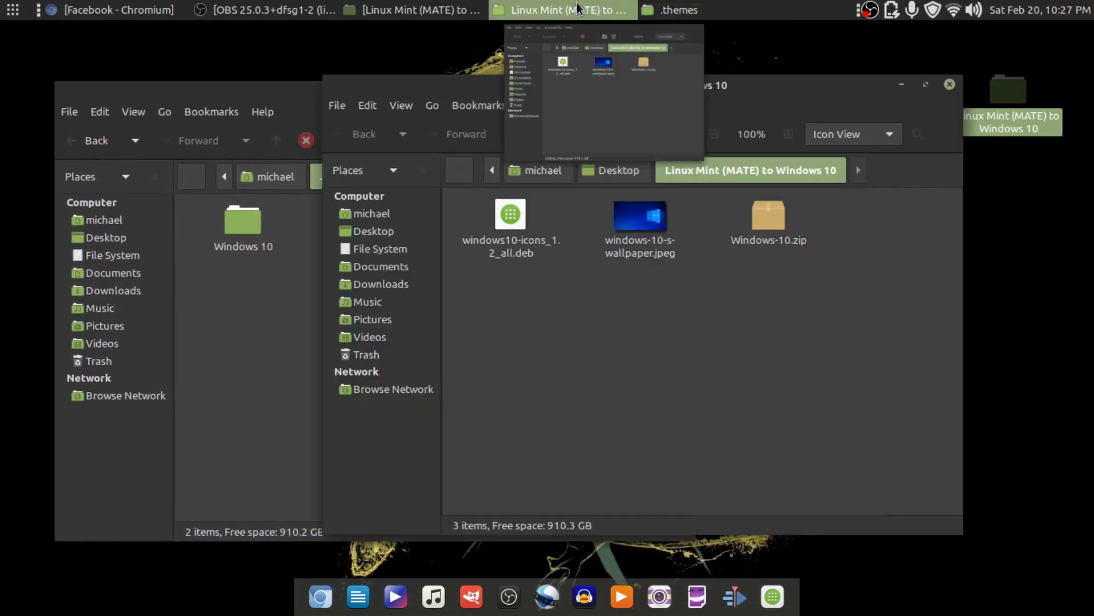
drag(649, 104, 732, 104)
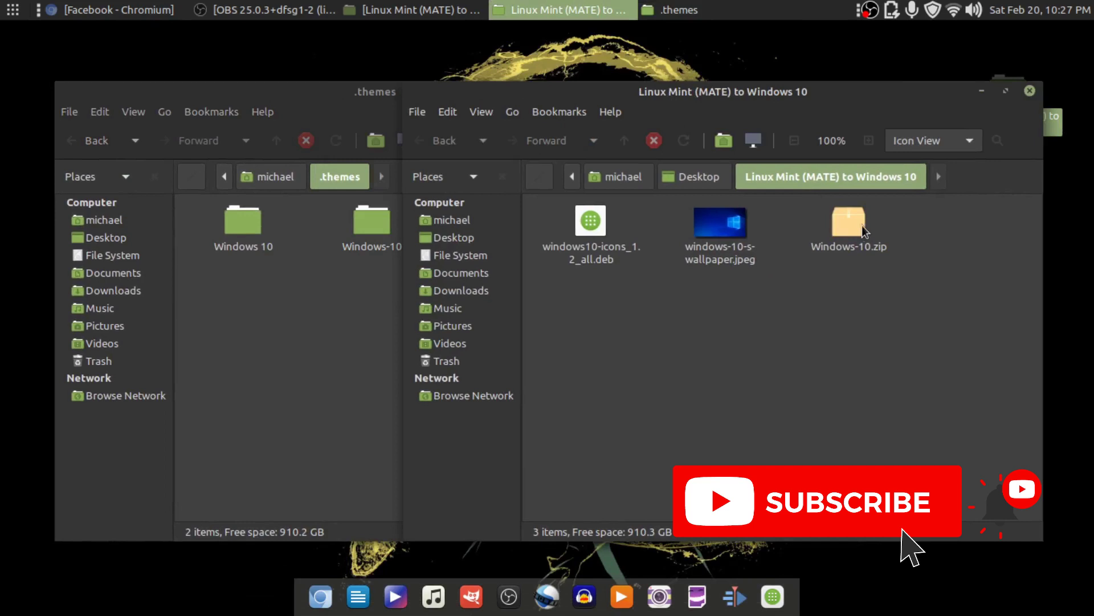
Extract Windows-10.zip here, drag the Windows-10 folder to .themes, then close .themes
click(856, 227)
right_click(837, 223)
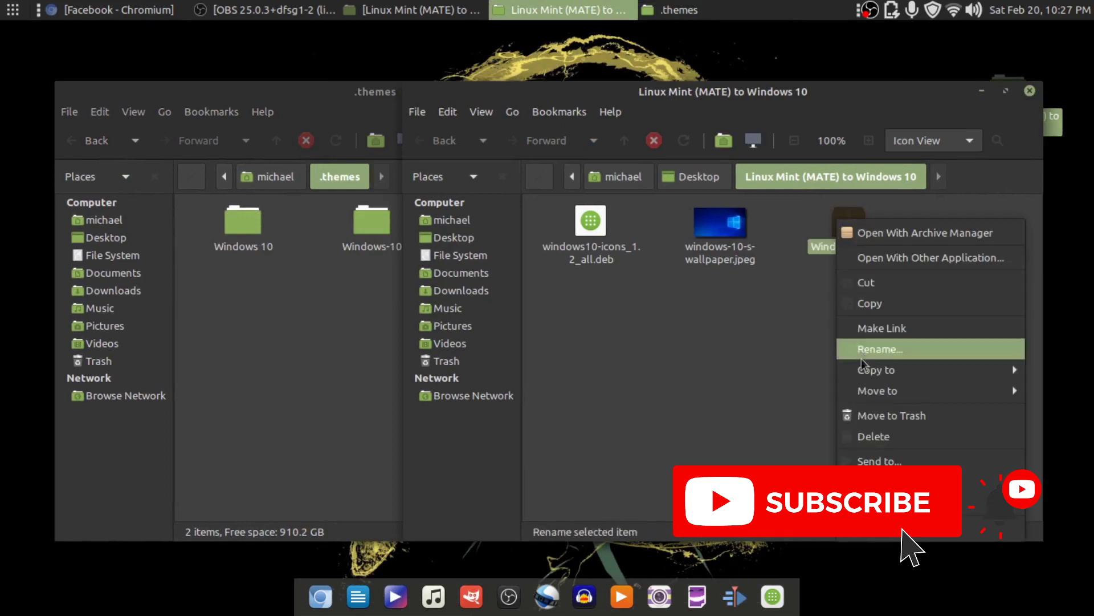
click(889, 504)
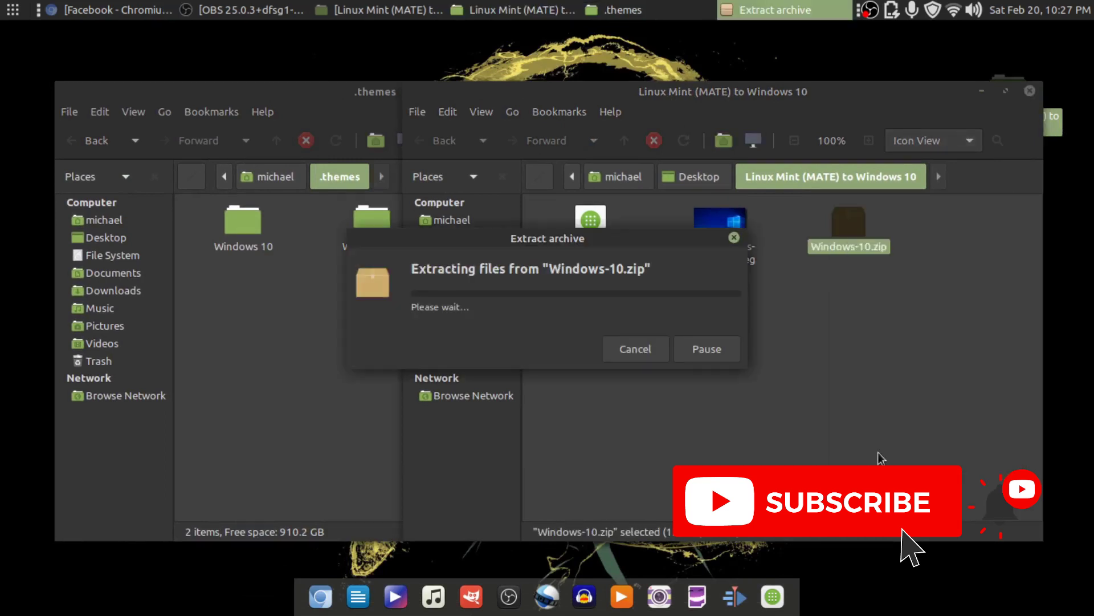
drag(595, 227, 298, 317)
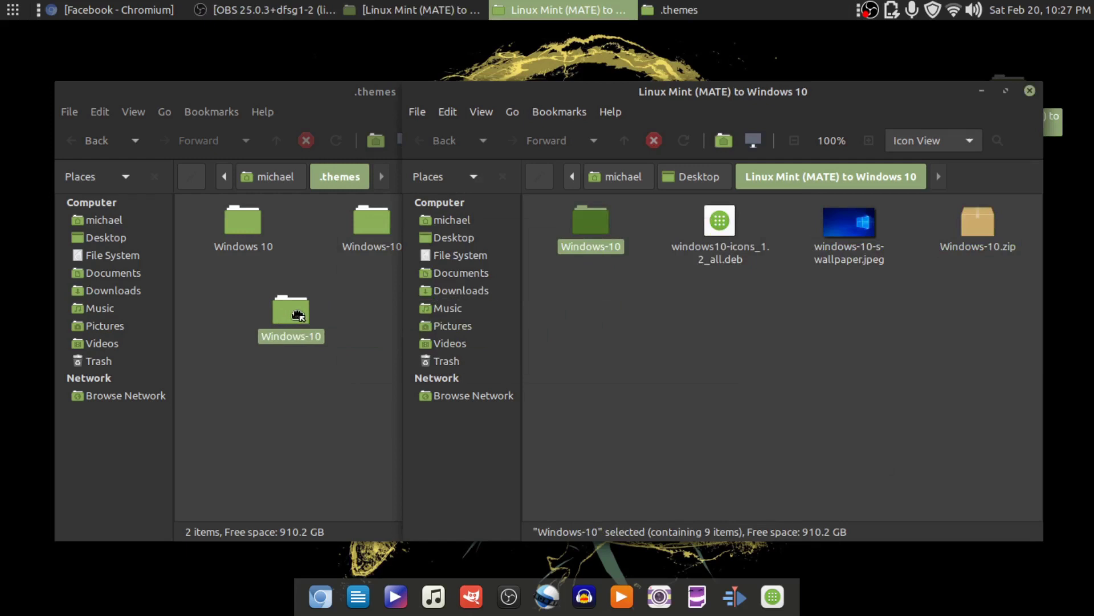
drag(298, 317, 298, 316)
click(329, 374)
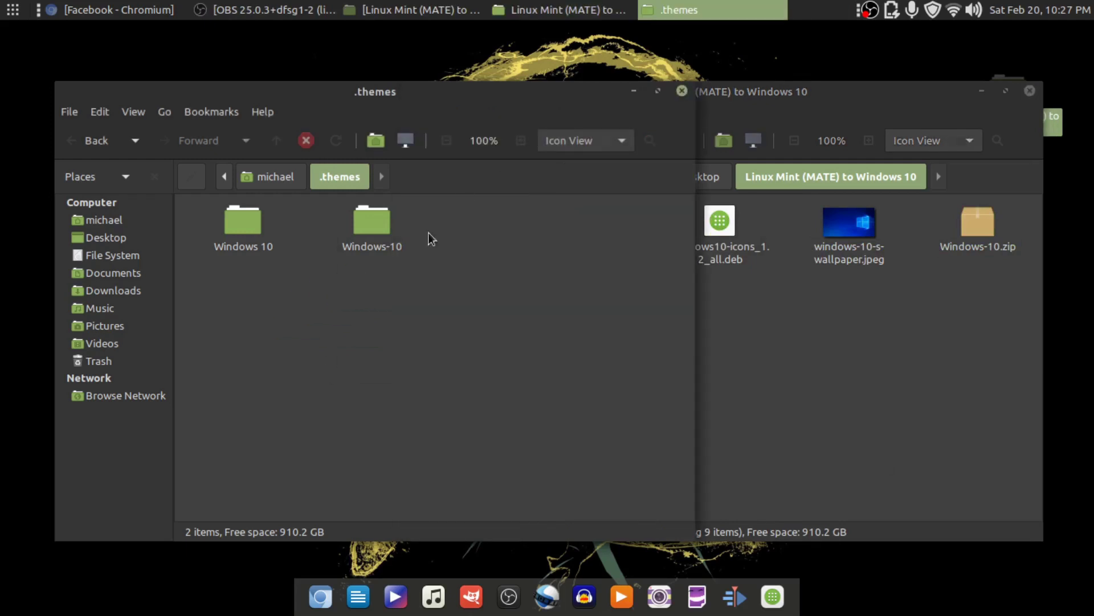
click(683, 91)
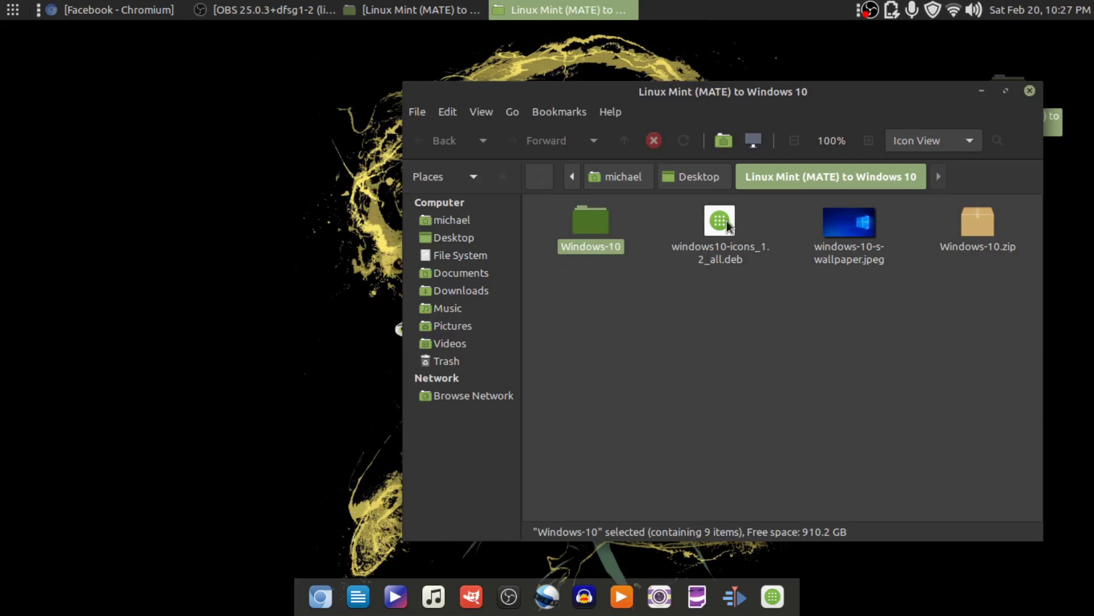
Set windows-10-s-wallpaper.jpeg as the desktop wallpaper from Eye of MATE, then close the viewer
double_click(861, 231)
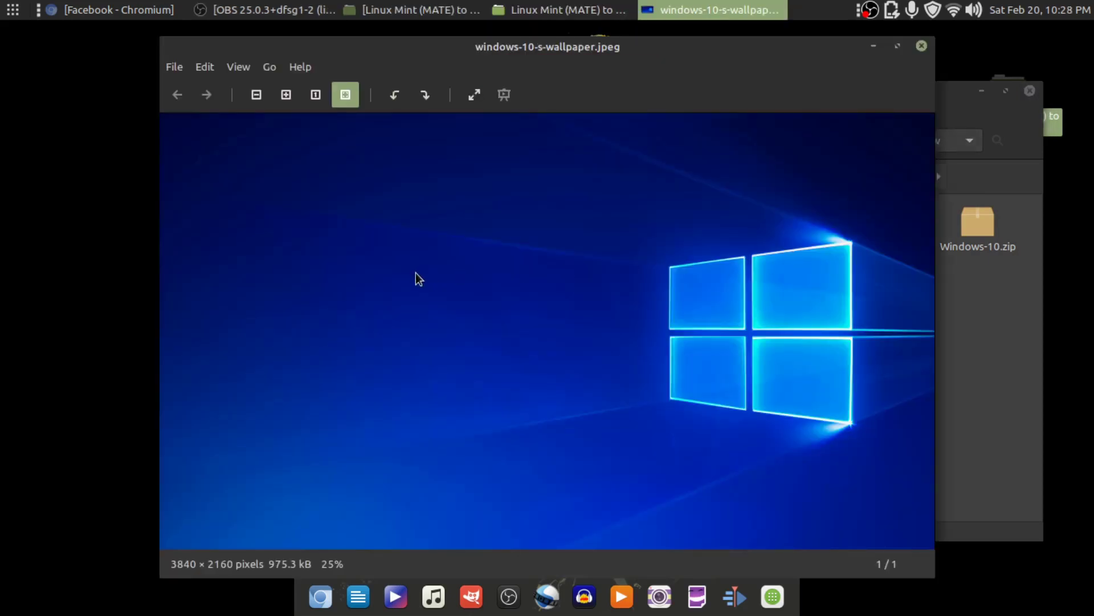
right_click(416, 276)
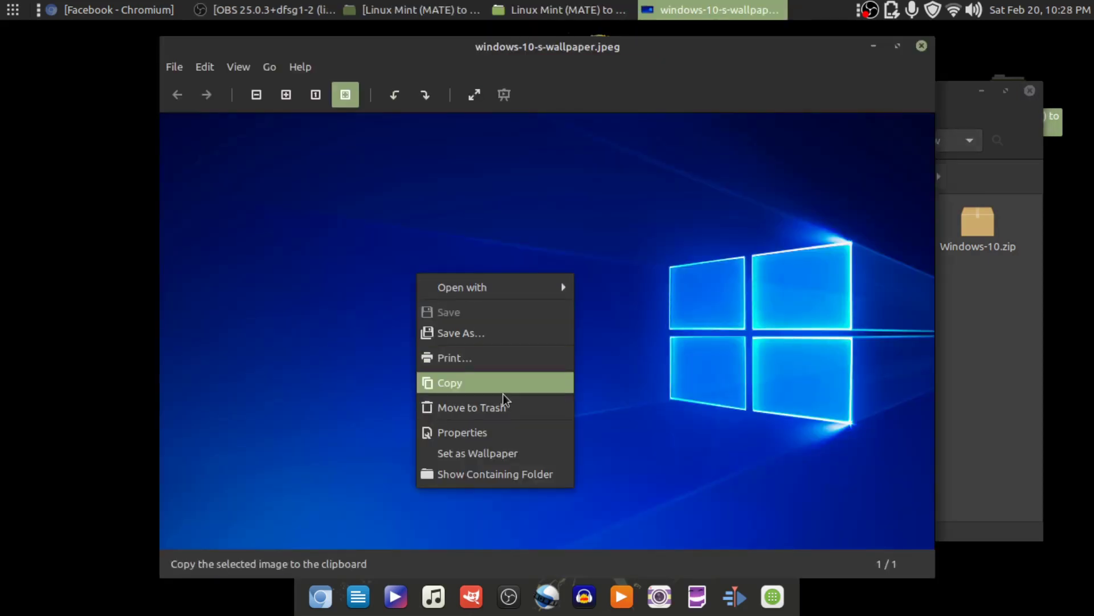
click(502, 452)
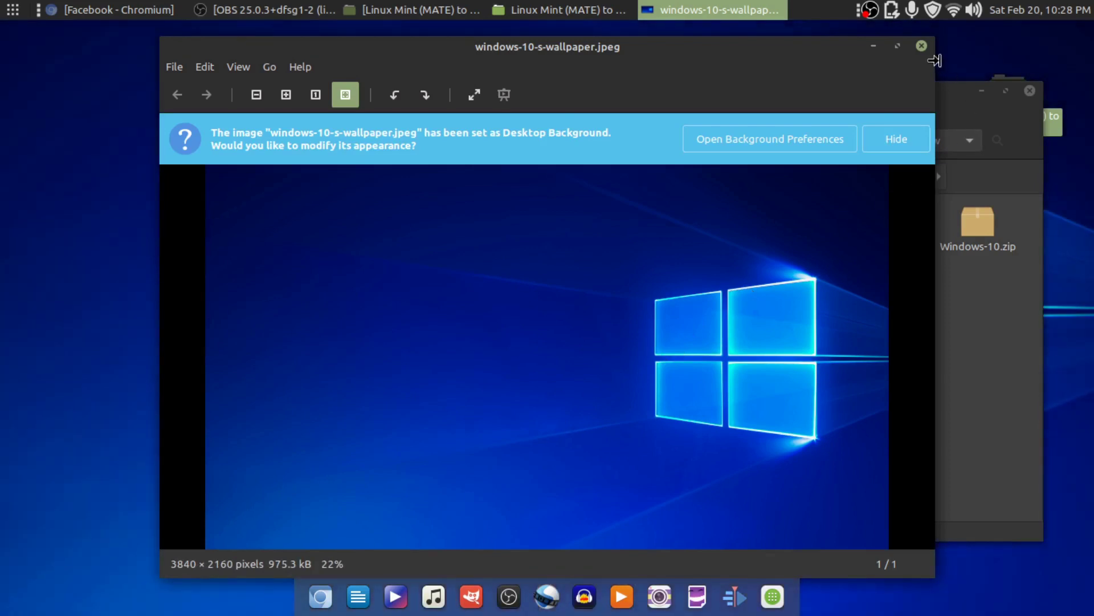
click(922, 45)
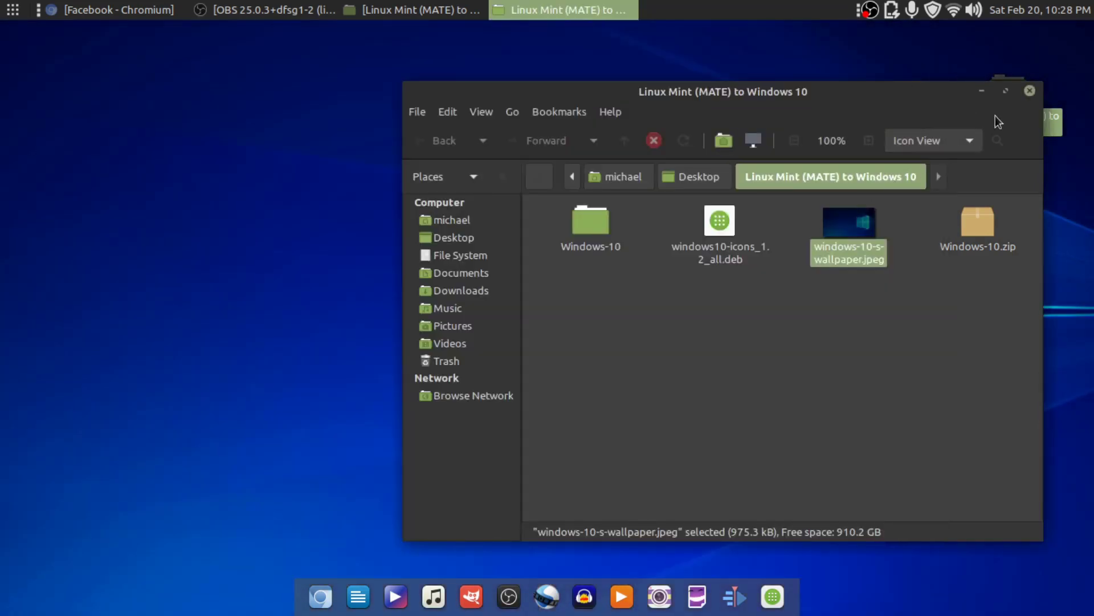
Check that windows10-icons 1.2 is already installed, close GDebi and minimize the file manager
double_click(726, 255)
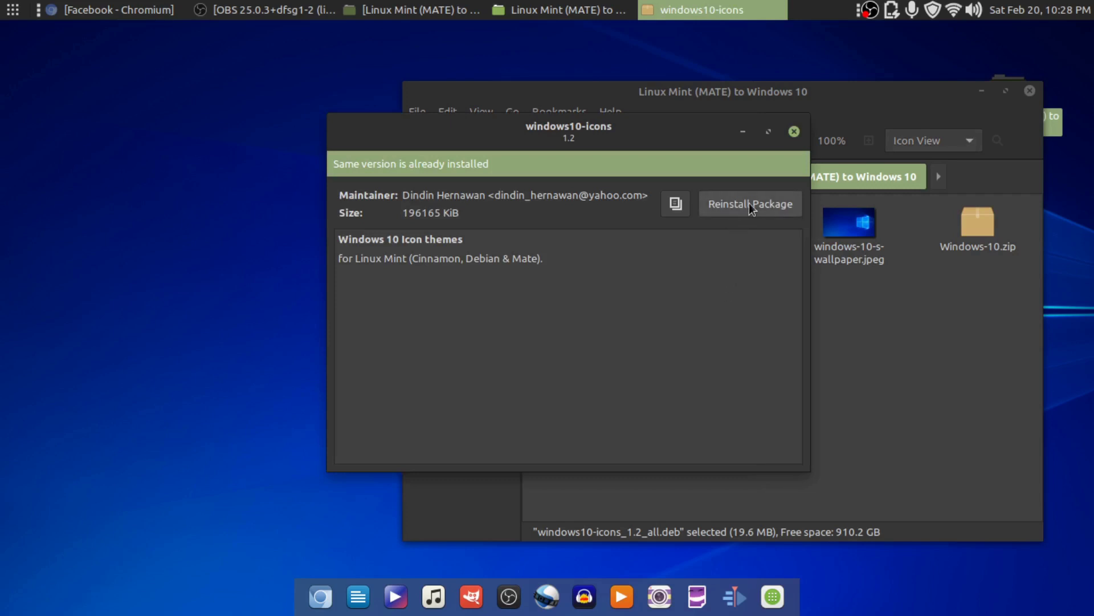
click(795, 132)
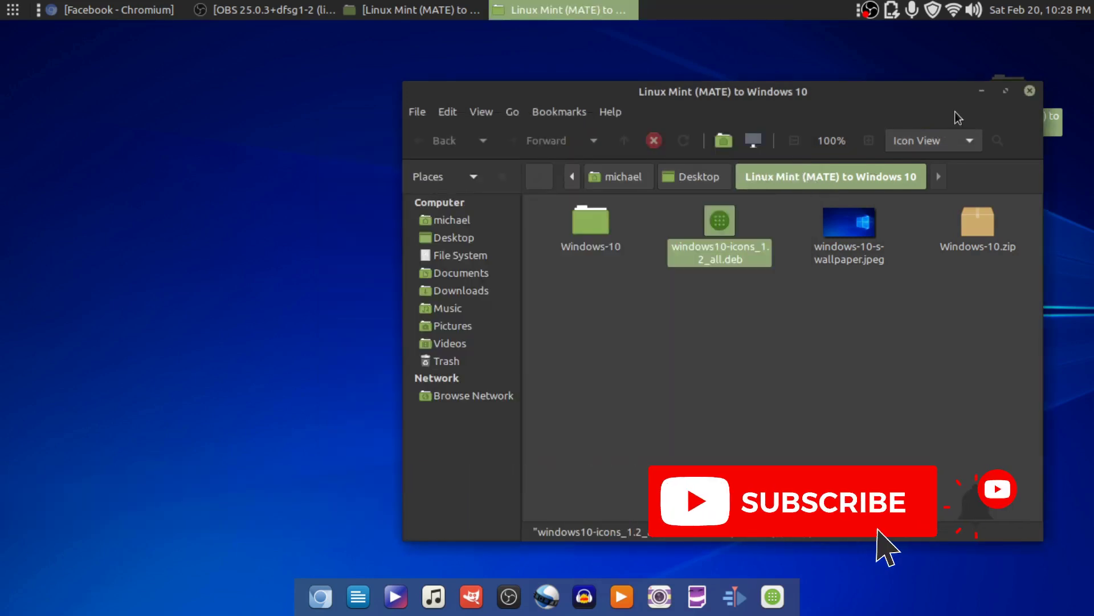
click(981, 90)
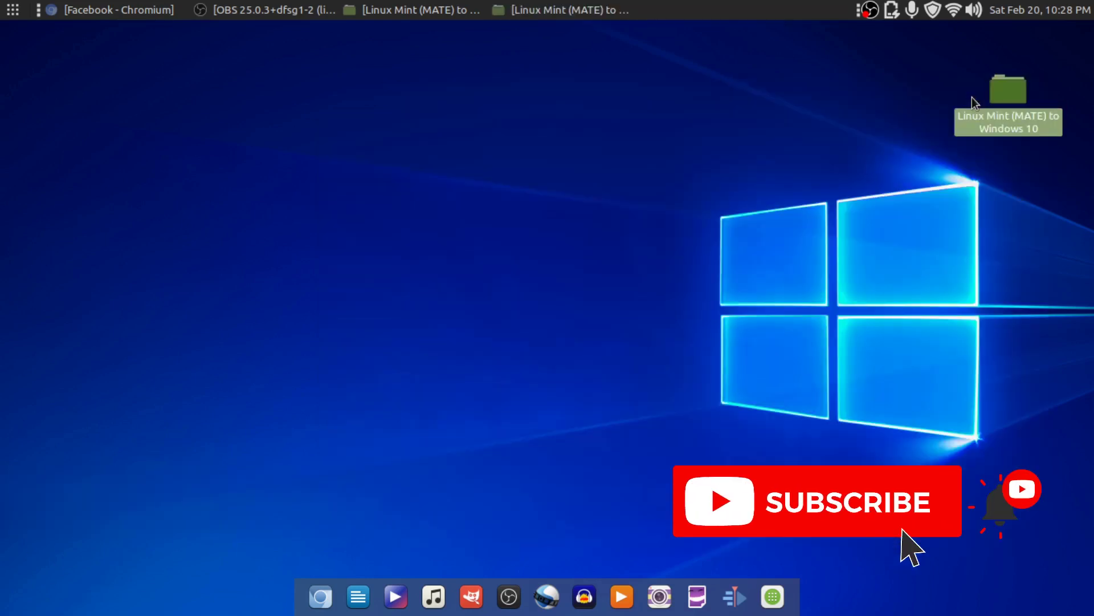
click(331, 303)
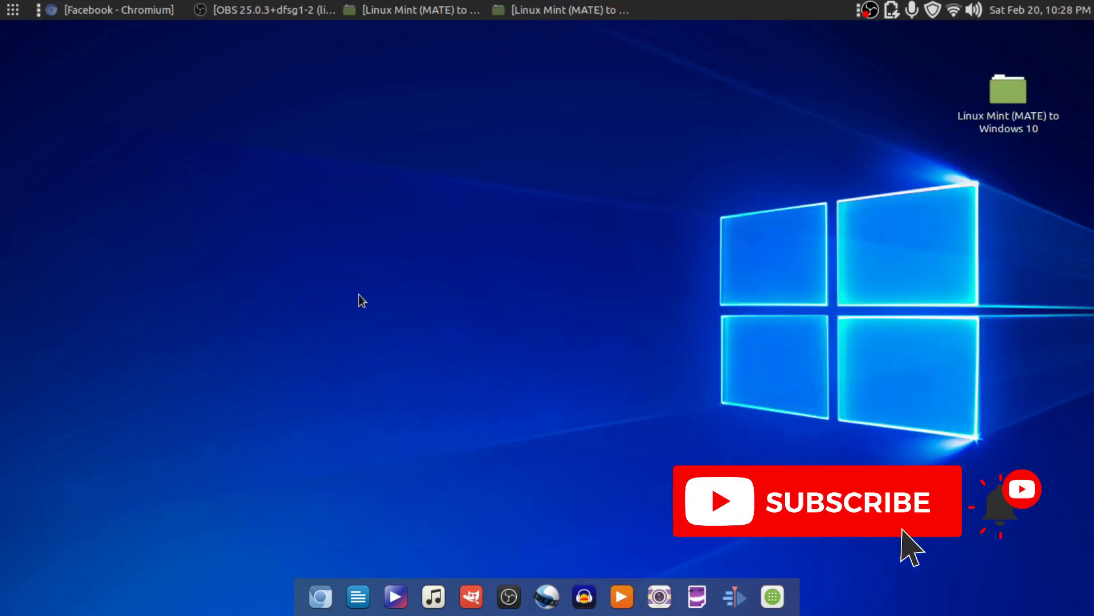
Apply the Mint-Y-Dark-Blue theme in Appearance Preferences, opened from the desktop's right-click menu
right_click(464, 206)
click(502, 381)
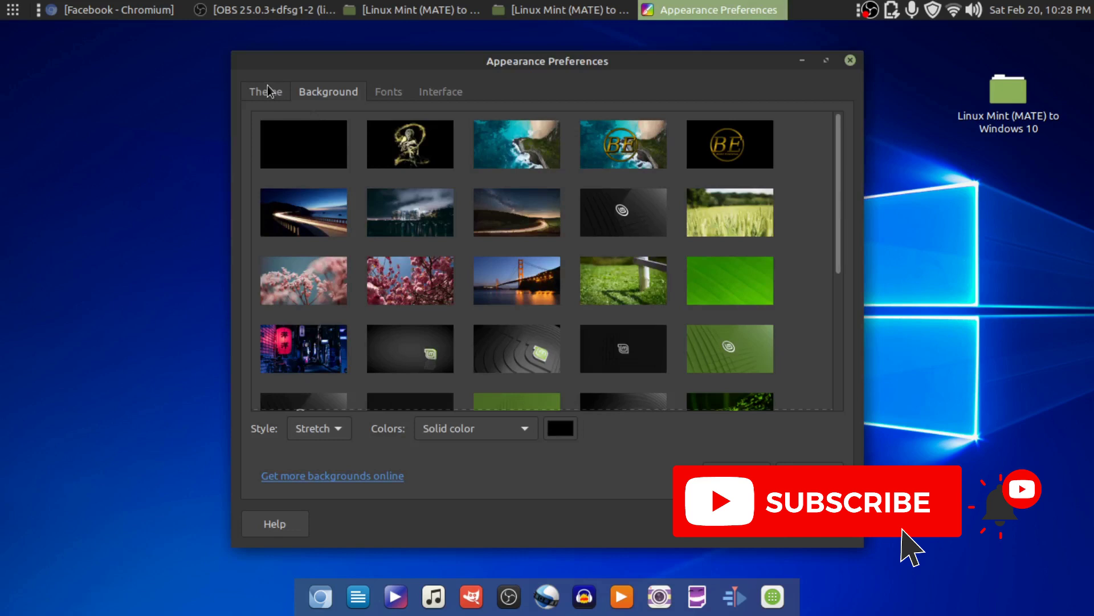
click(260, 91)
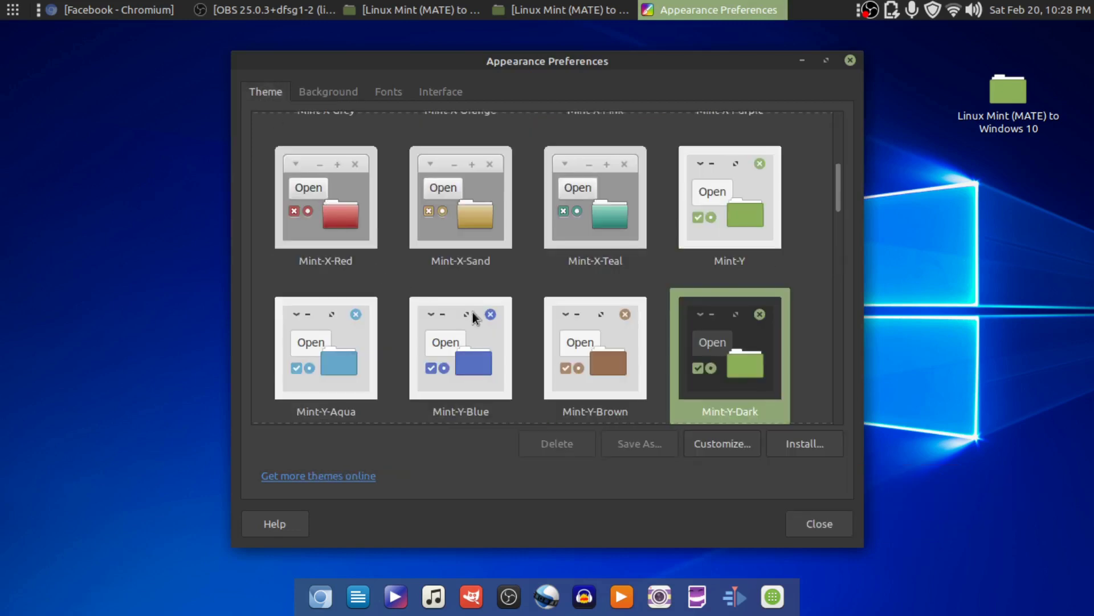
scroll(473, 315, down, 8)
scroll(473, 314, up, 4)
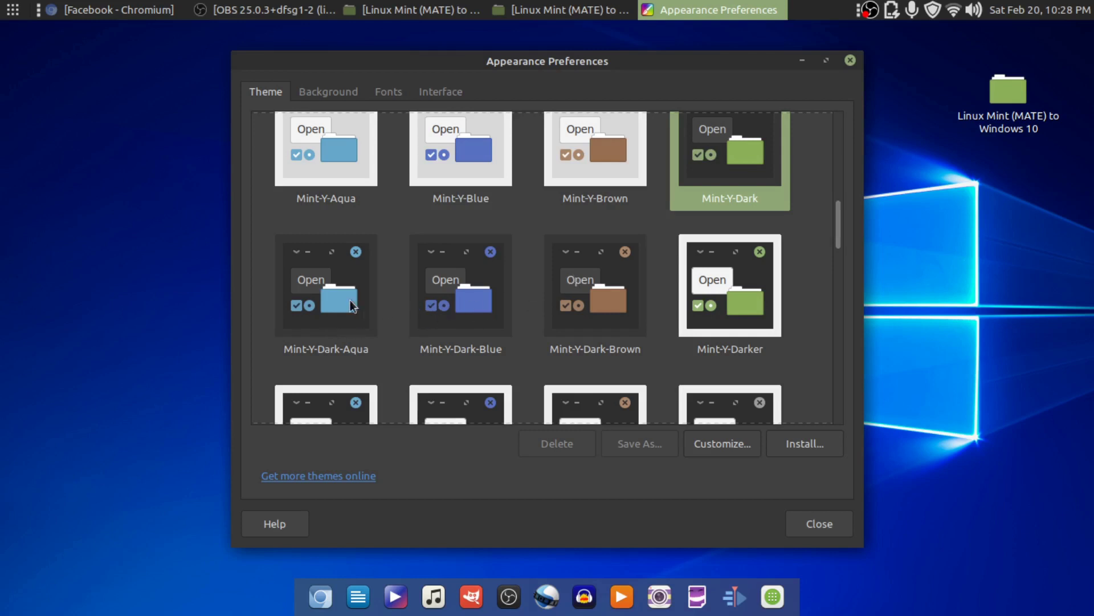
click(457, 313)
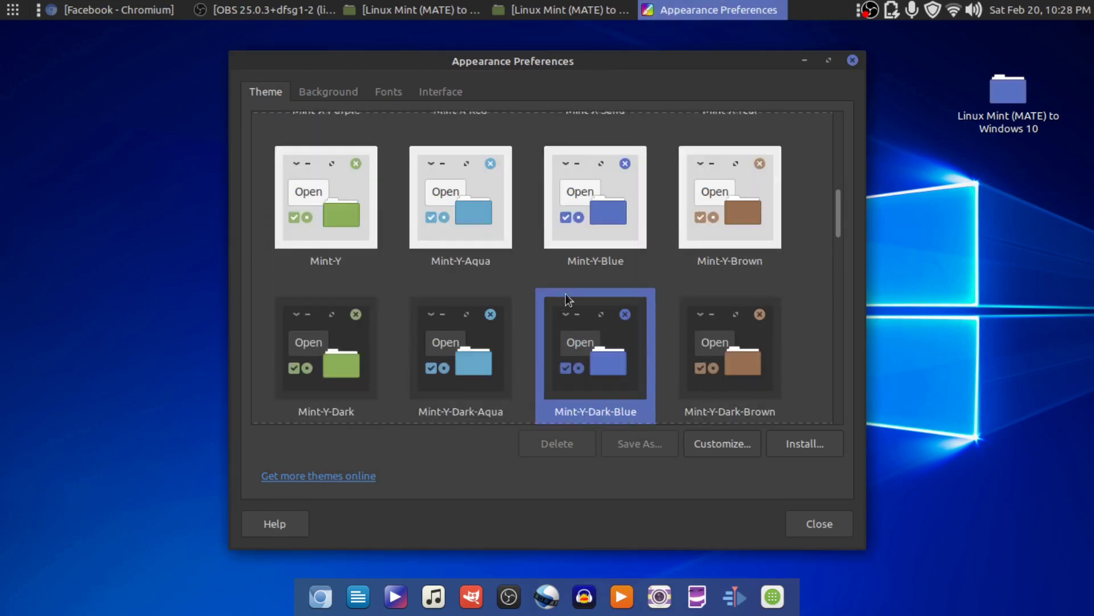
In Customize Theme, choose the Windows-10 window border
click(744, 446)
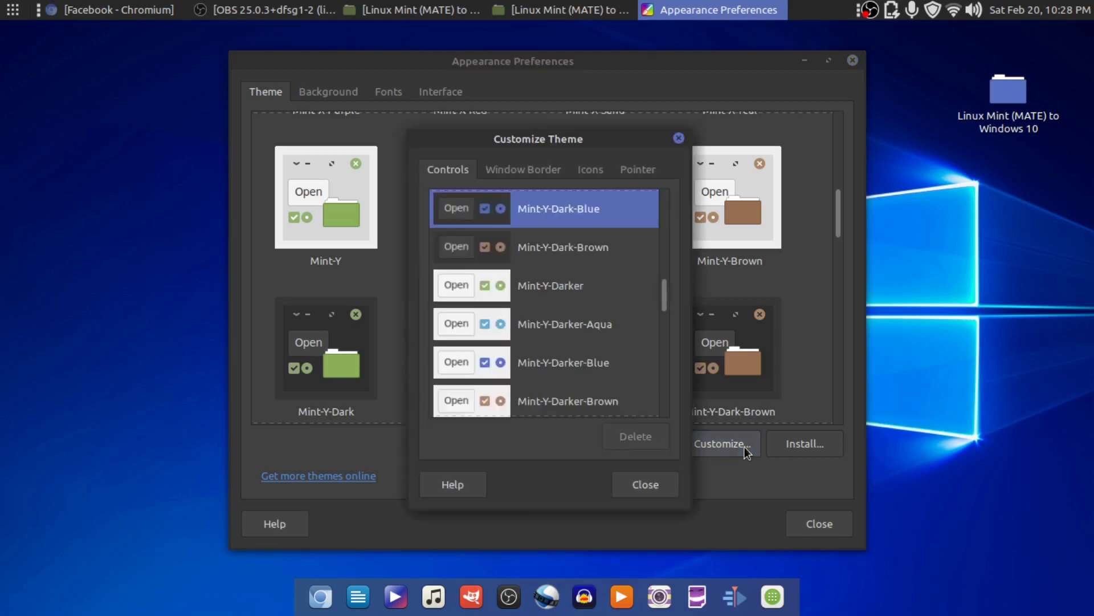
click(535, 175)
scroll(551, 285, down, 10)
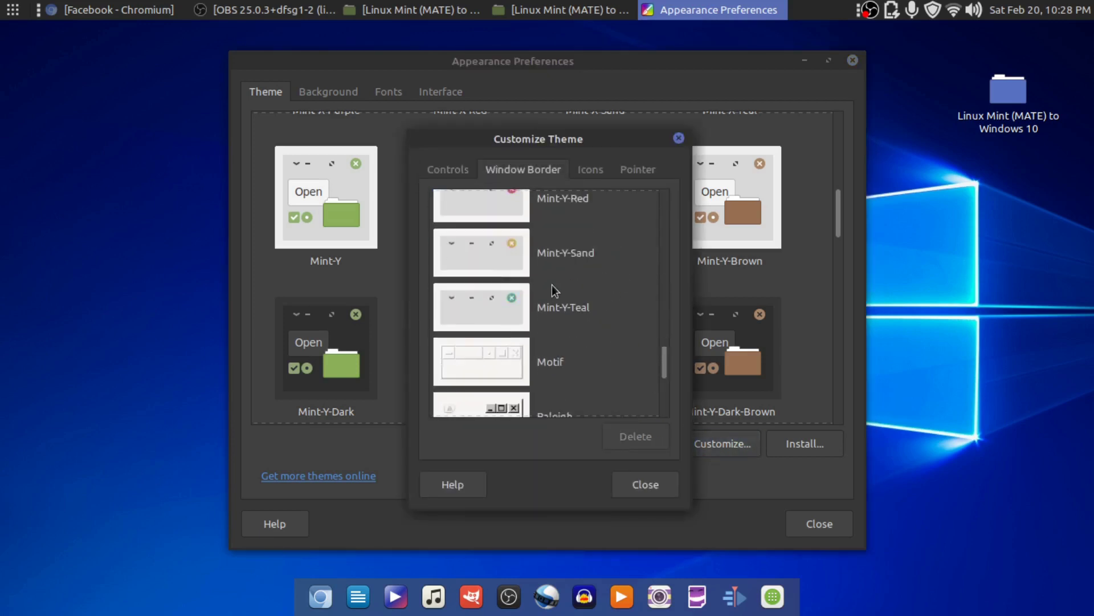
scroll(552, 285, down, 5)
click(540, 334)
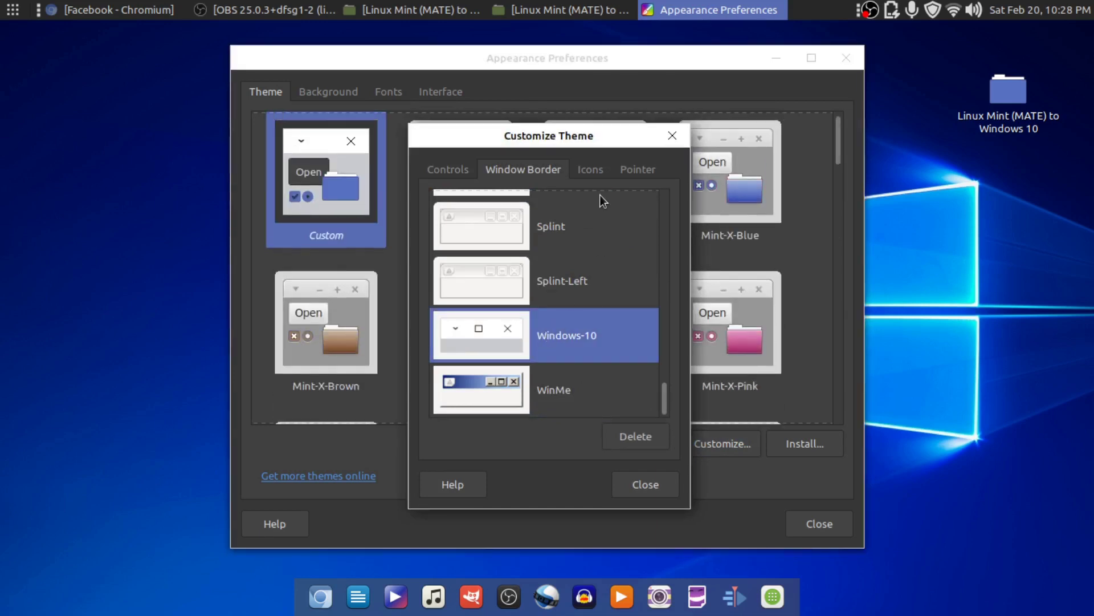
Select the Win10 icon theme
click(600, 175)
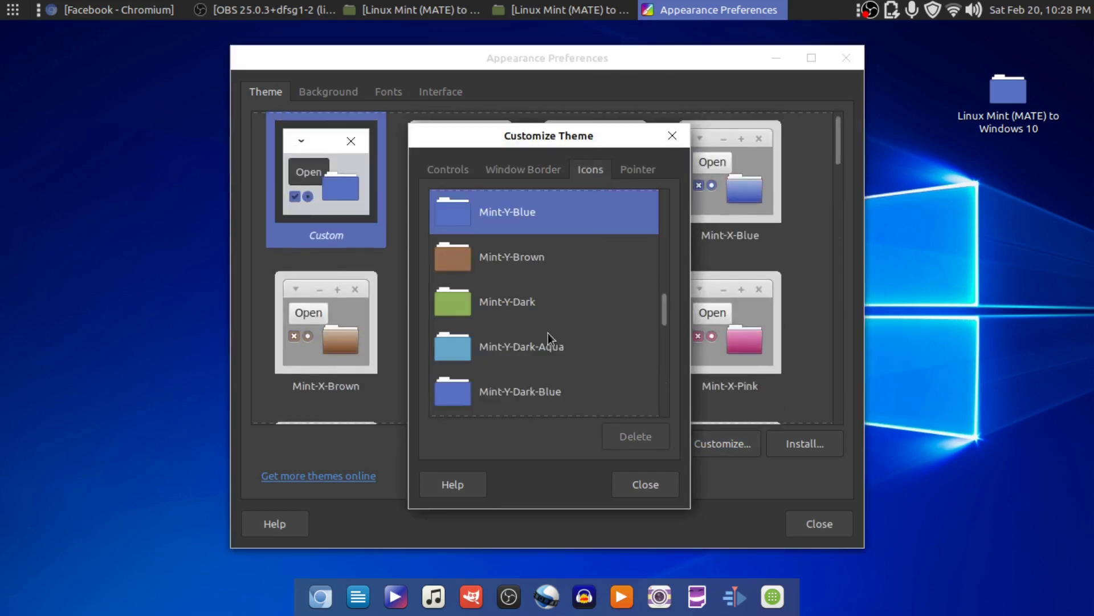
scroll(548, 334, down, 5)
scroll(549, 334, down, 6)
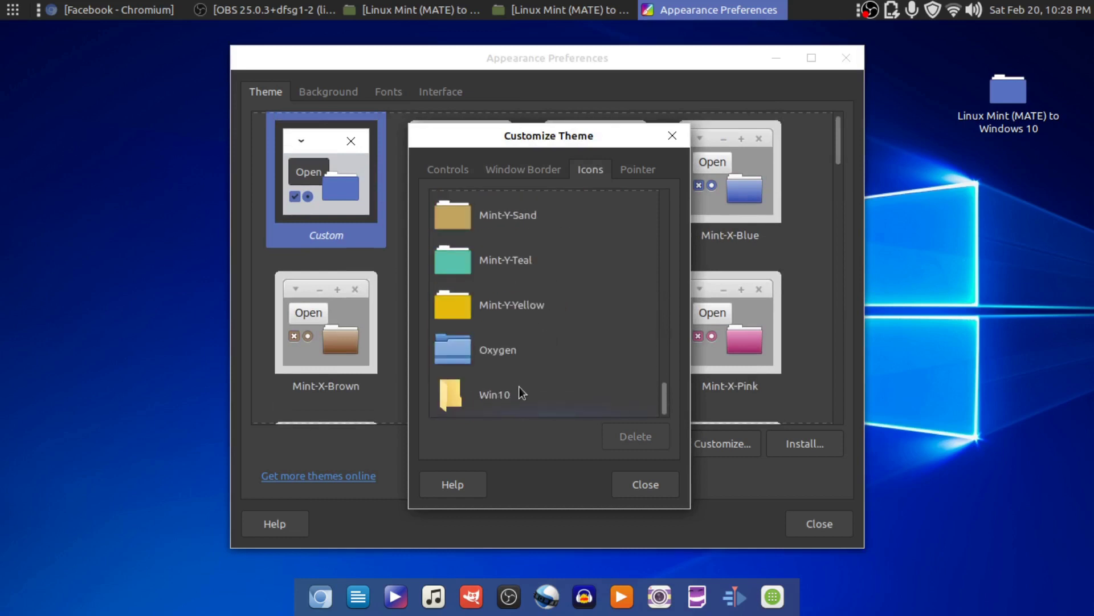
click(518, 397)
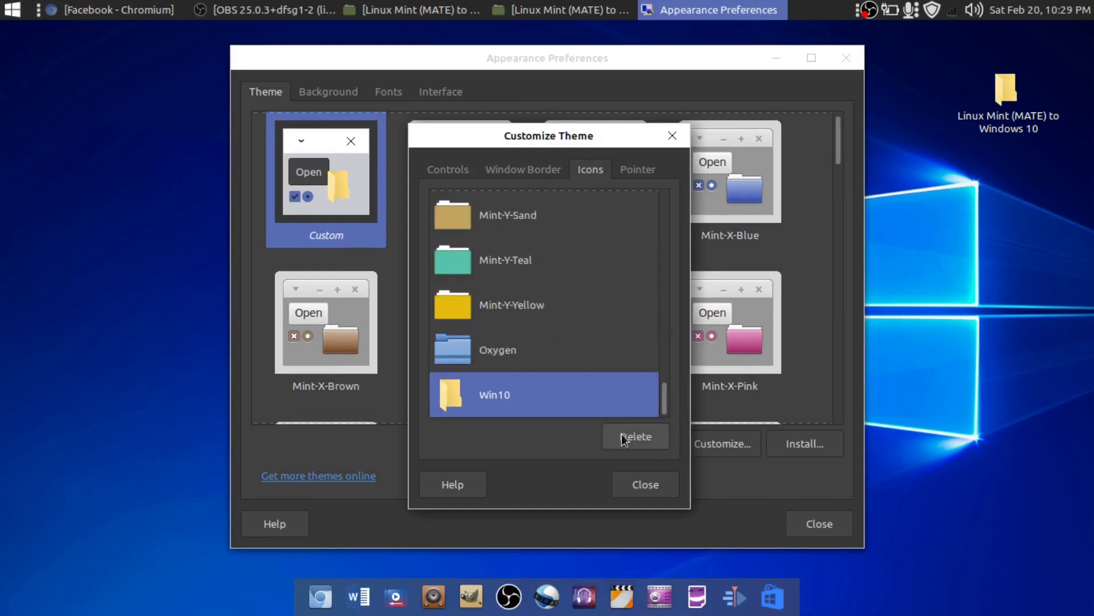
Close Customize Theme, minimize Appearance Preferences, and move the top panel to the bottom
click(637, 488)
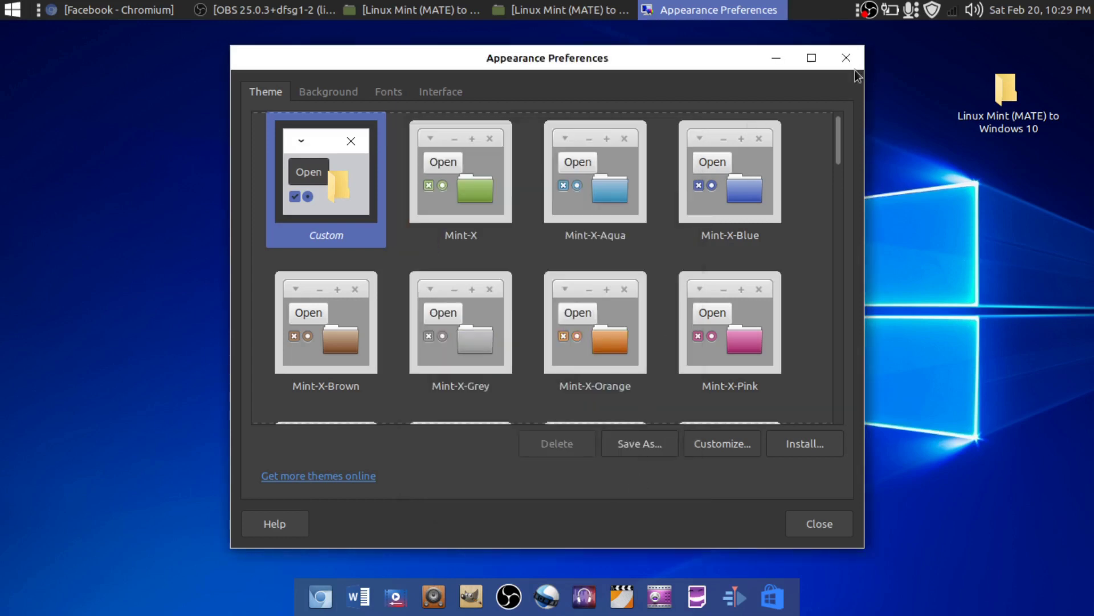
click(792, 68)
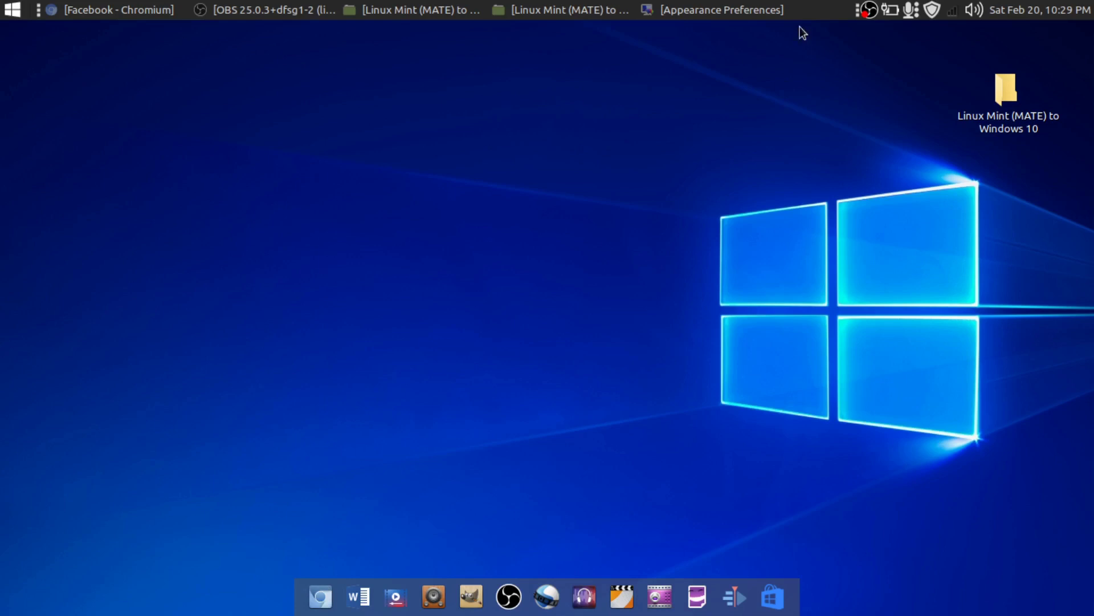
right_click(825, 8)
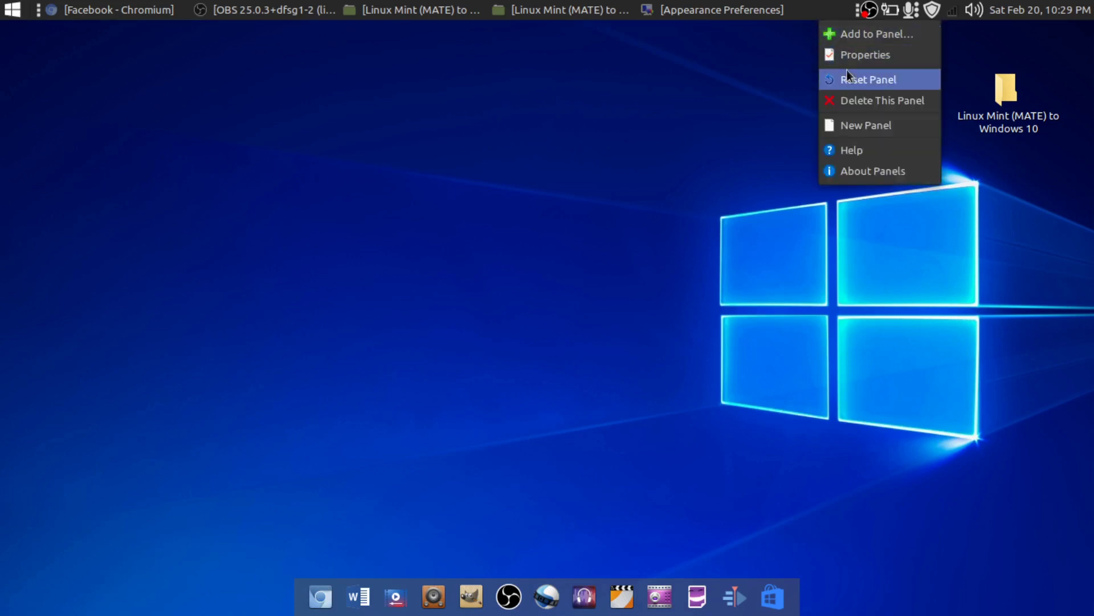
click(864, 51)
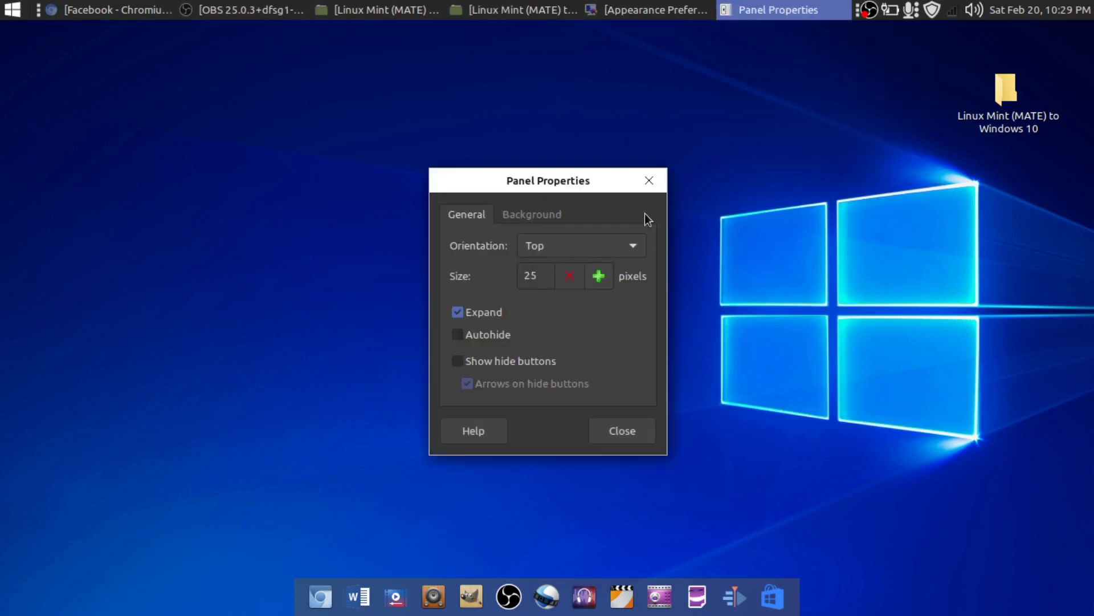
click(590, 240)
click(560, 270)
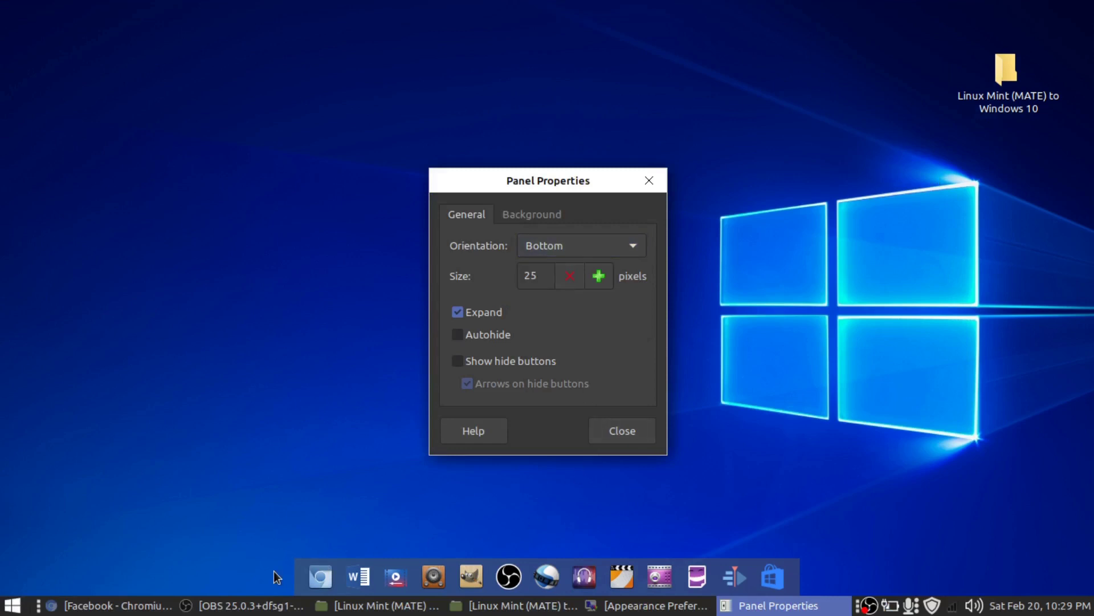
Move the dock to the top as a compact centred bar with Expand unchecked
right_click(299, 578)
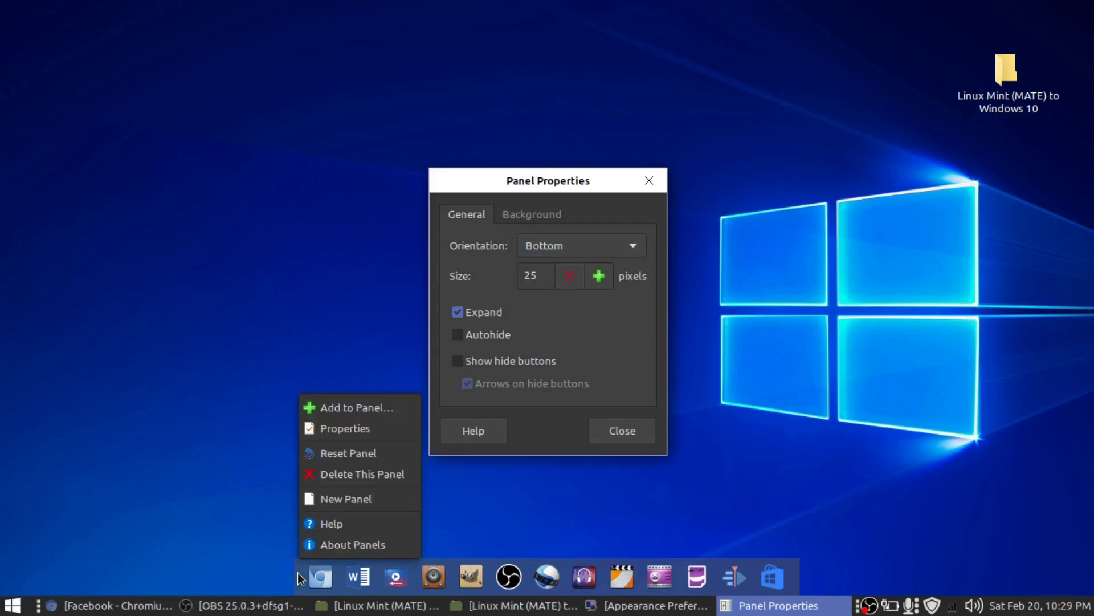
click(348, 432)
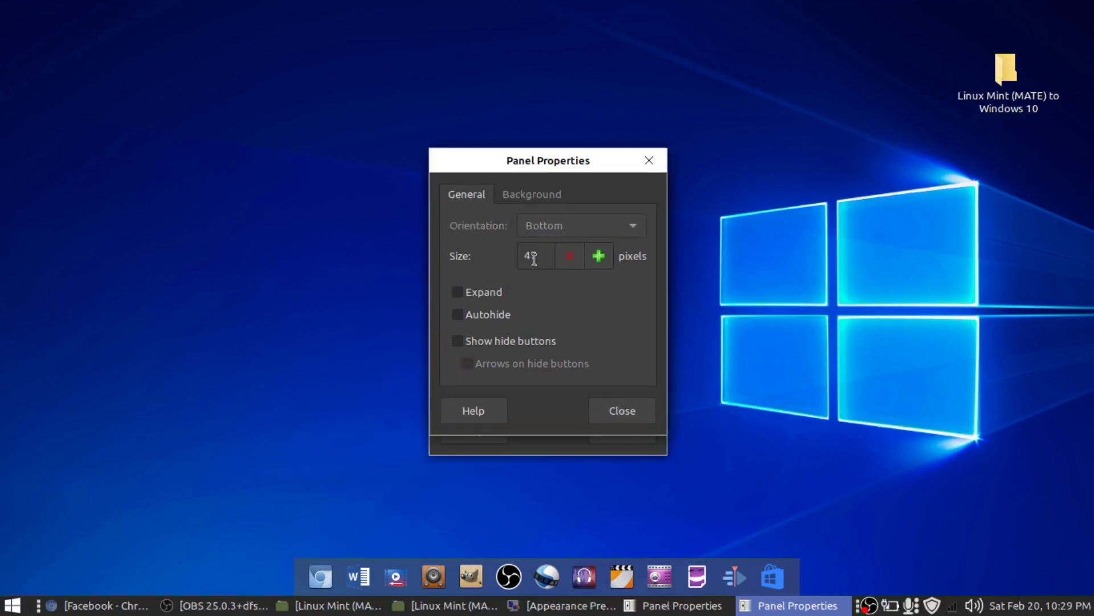
click(462, 293)
click(581, 225)
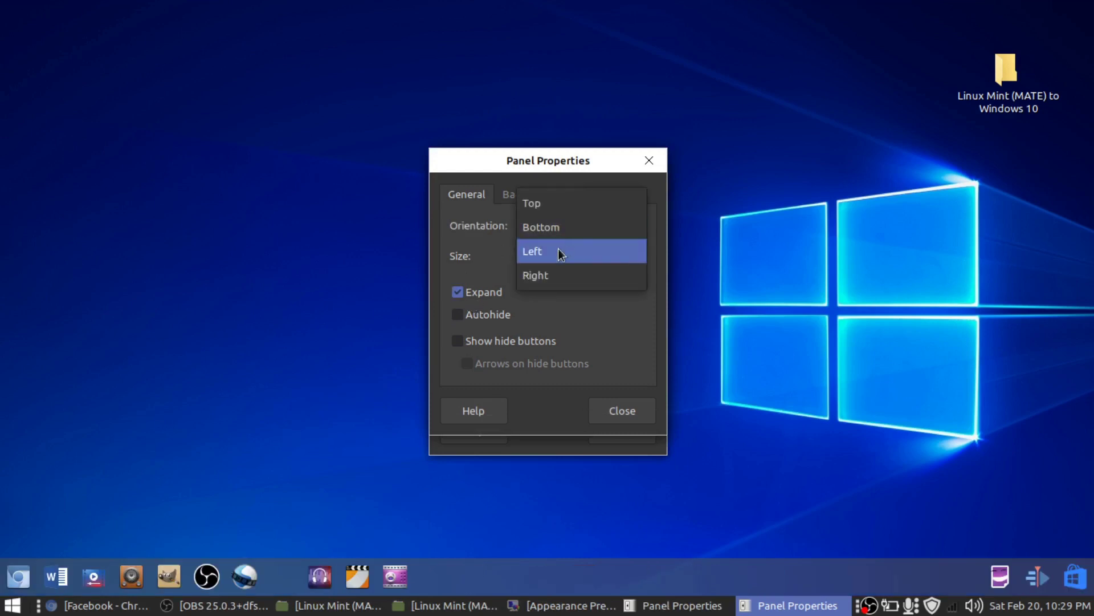
click(591, 203)
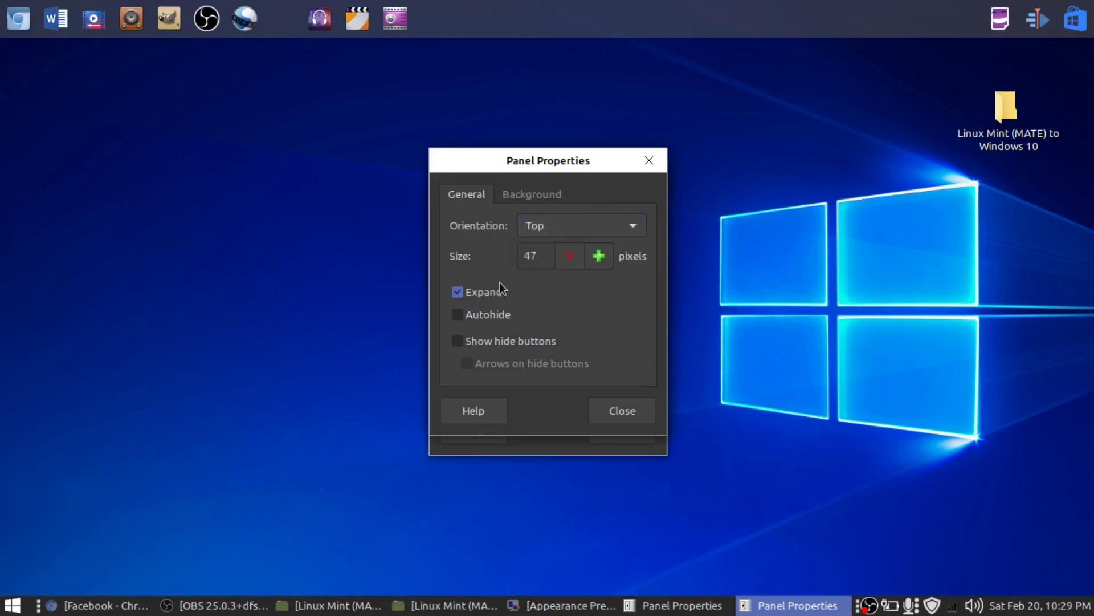
click(456, 293)
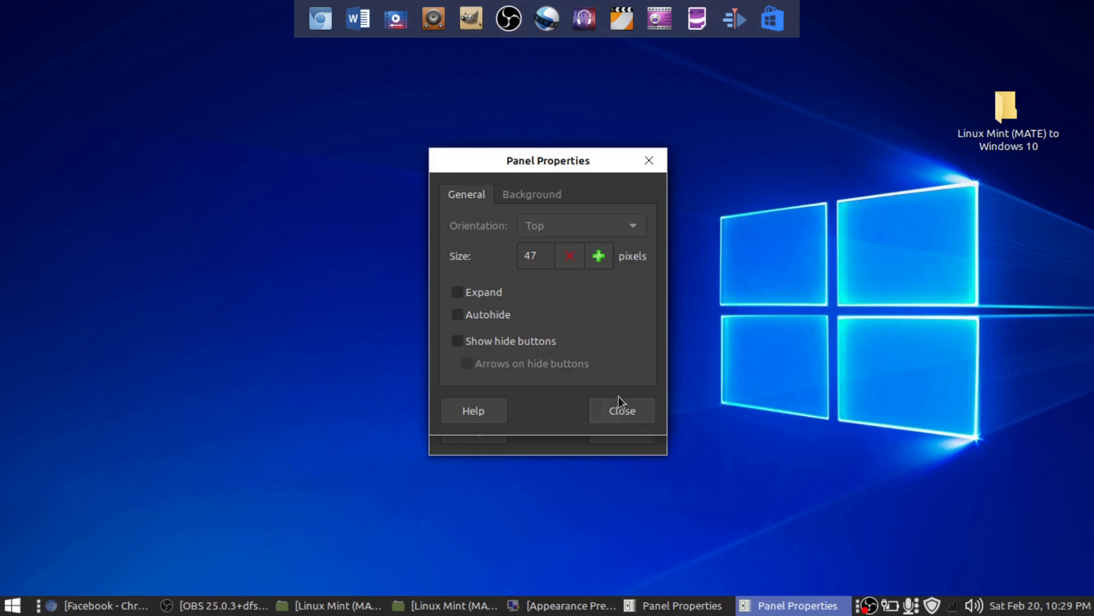
Close the dock's properties and set the taskbar size to 40 pixels
click(622, 412)
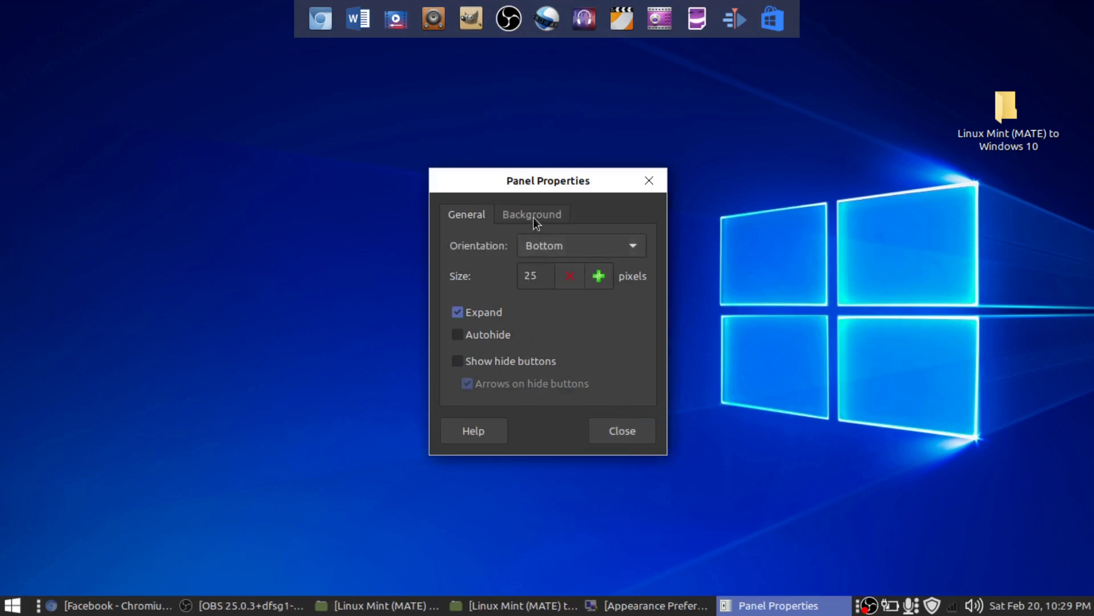
click(597, 279)
click(597, 277)
click(598, 277)
click(598, 277)
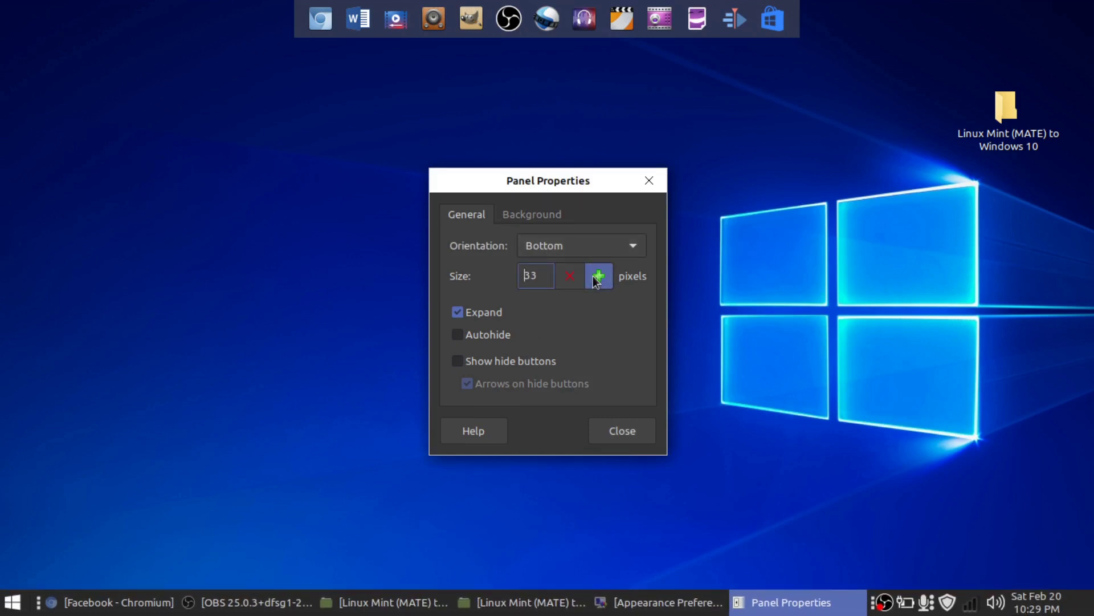
click(597, 277)
click(597, 277)
click(597, 277)
click(597, 277)
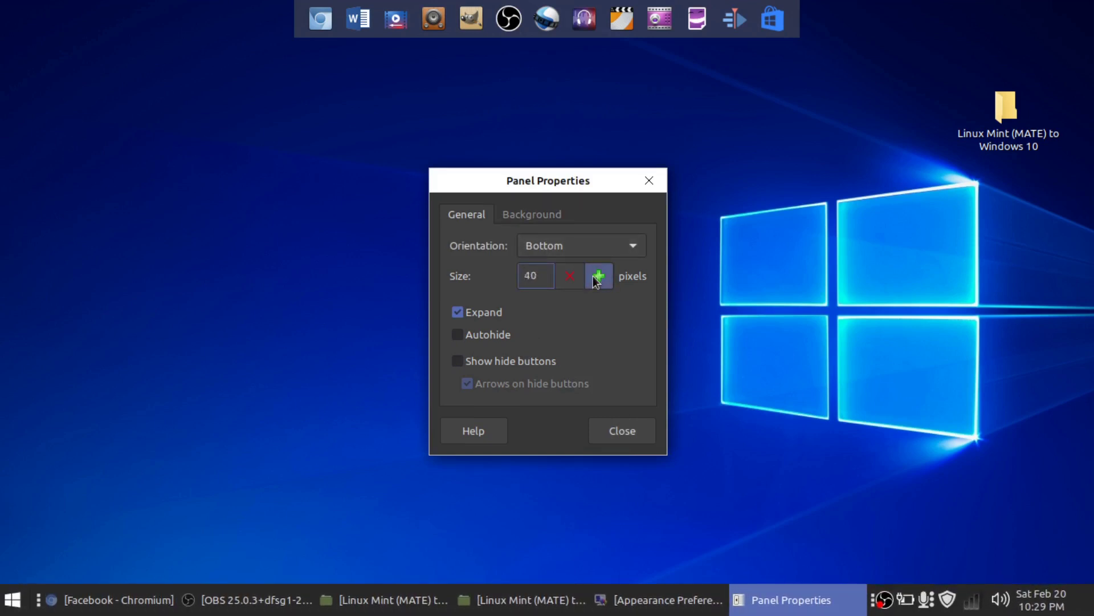
click(598, 277)
click(573, 276)
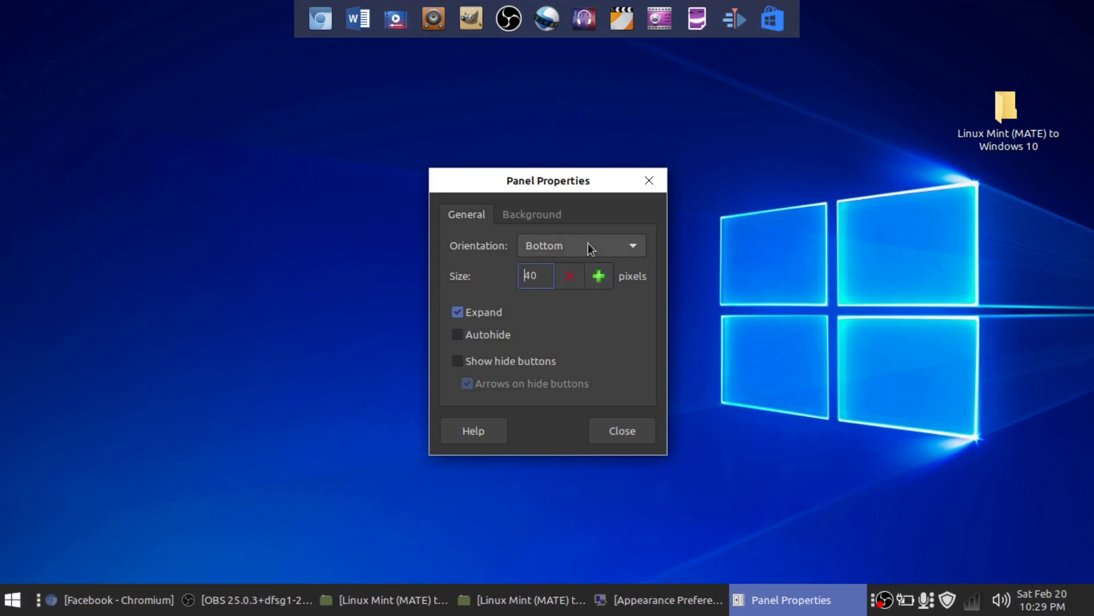
Give the taskbar a solid blue background and adjust its transparency slider
click(556, 221)
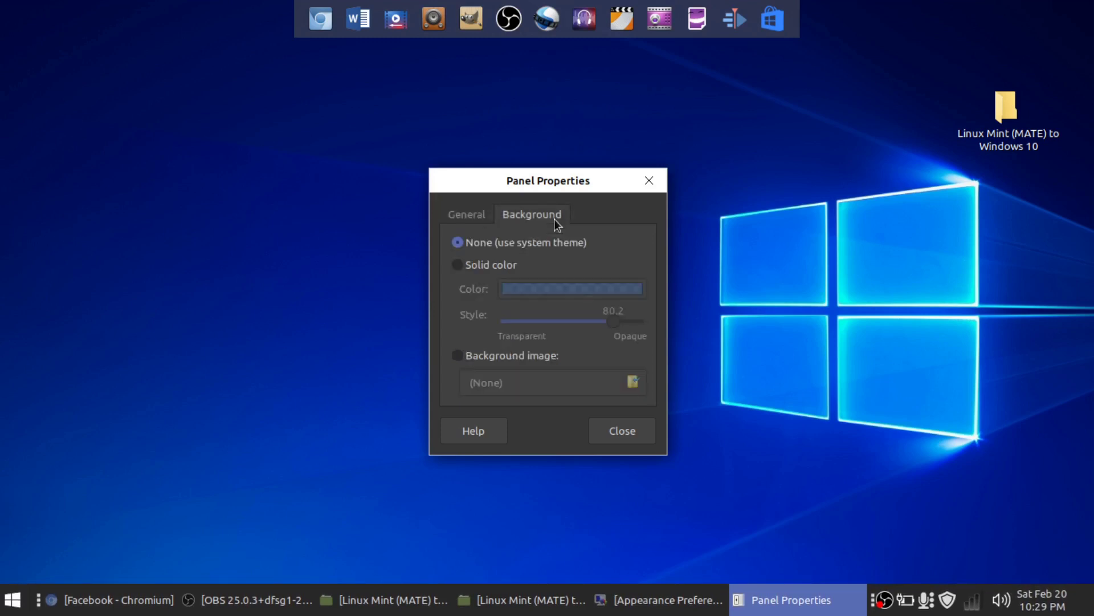
click(460, 268)
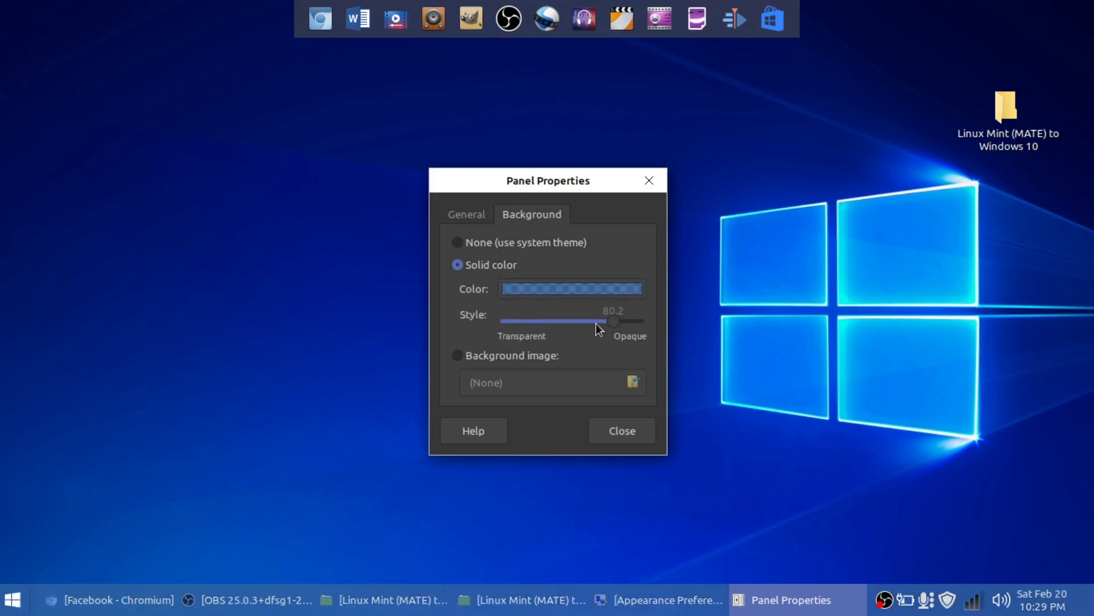
click(569, 286)
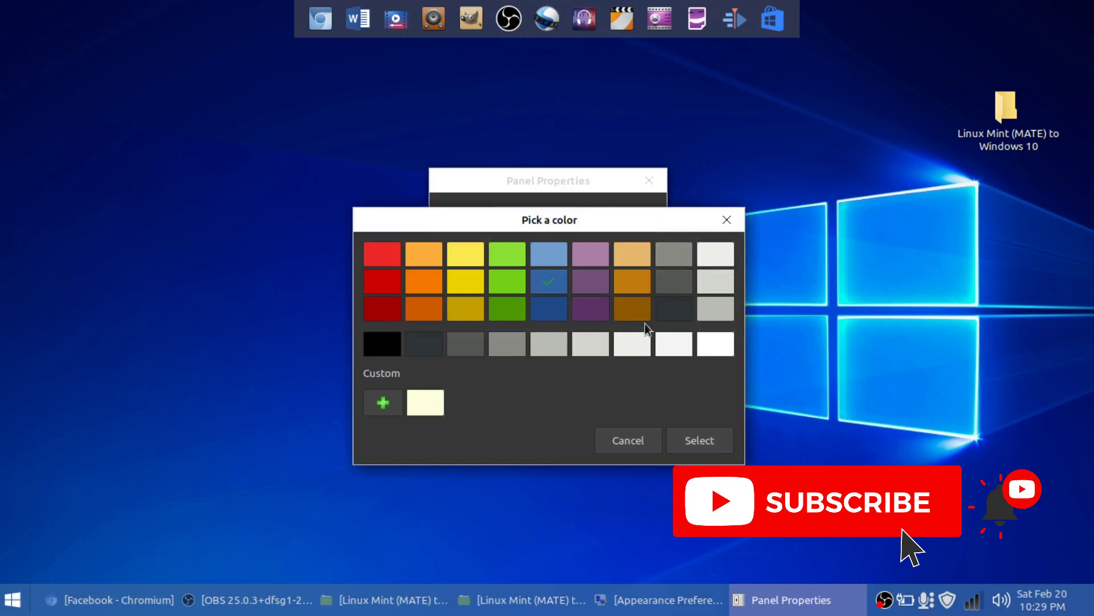
click(692, 440)
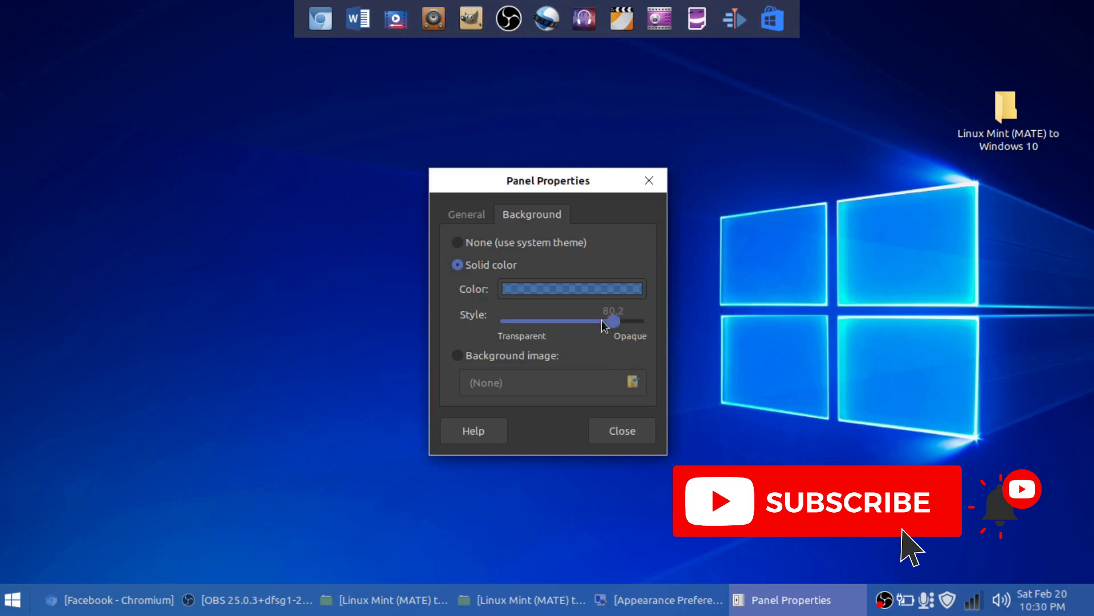
mouse_move(605, 325)
mouse_down()
mouse_move(586, 324)
mouse_move(608, 334)
mouse_up()
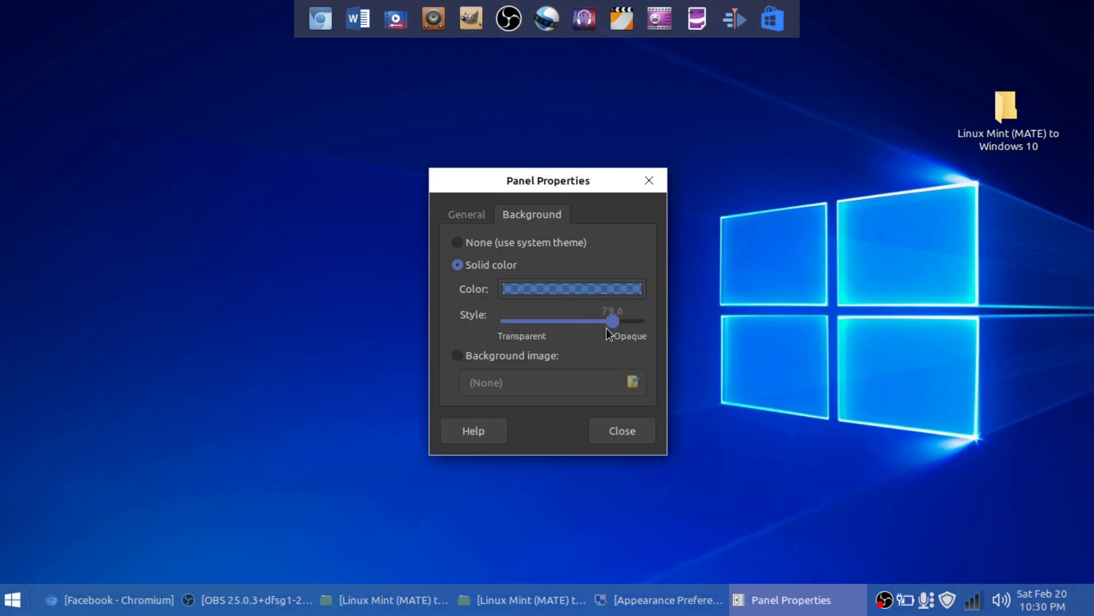
Close Panel Properties and open the start menu from the blue taskbar
click(629, 425)
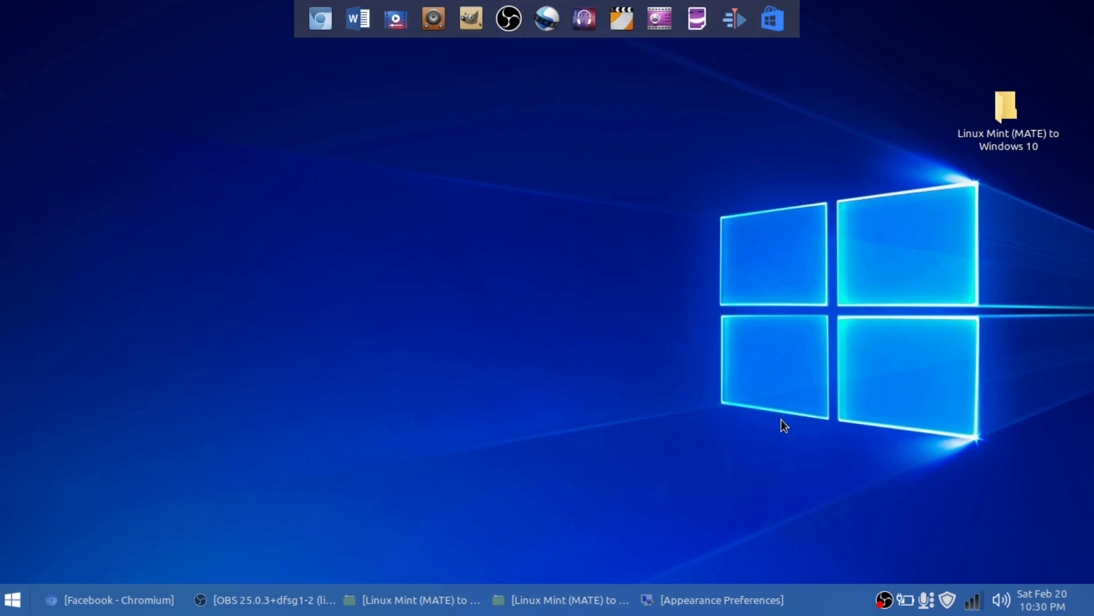
click(14, 600)
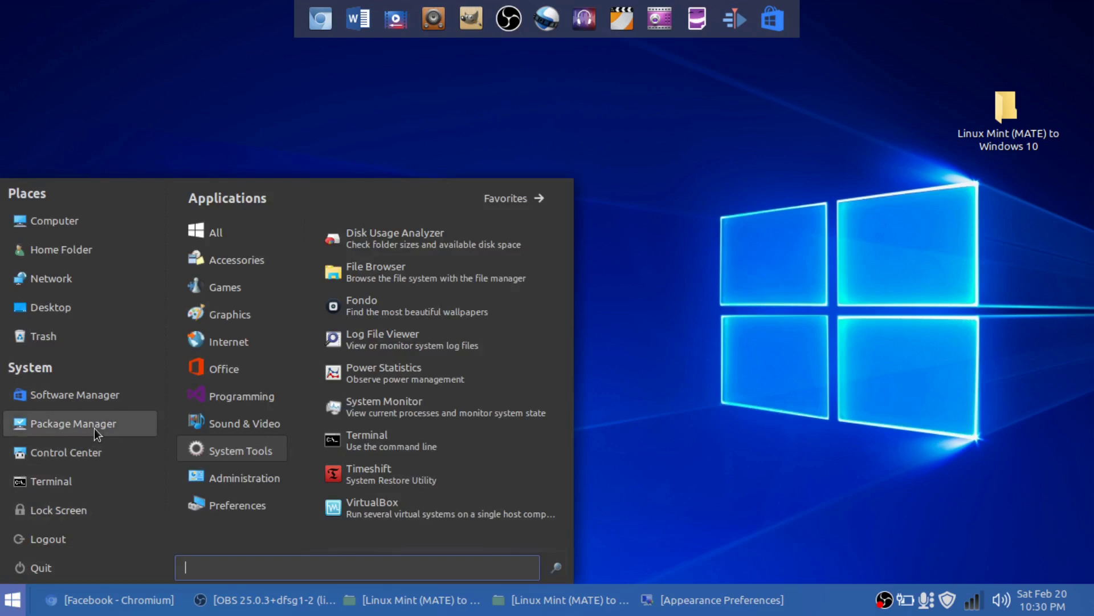
Launch Control Center from the start menu and drag its window up and to the left
click(83, 456)
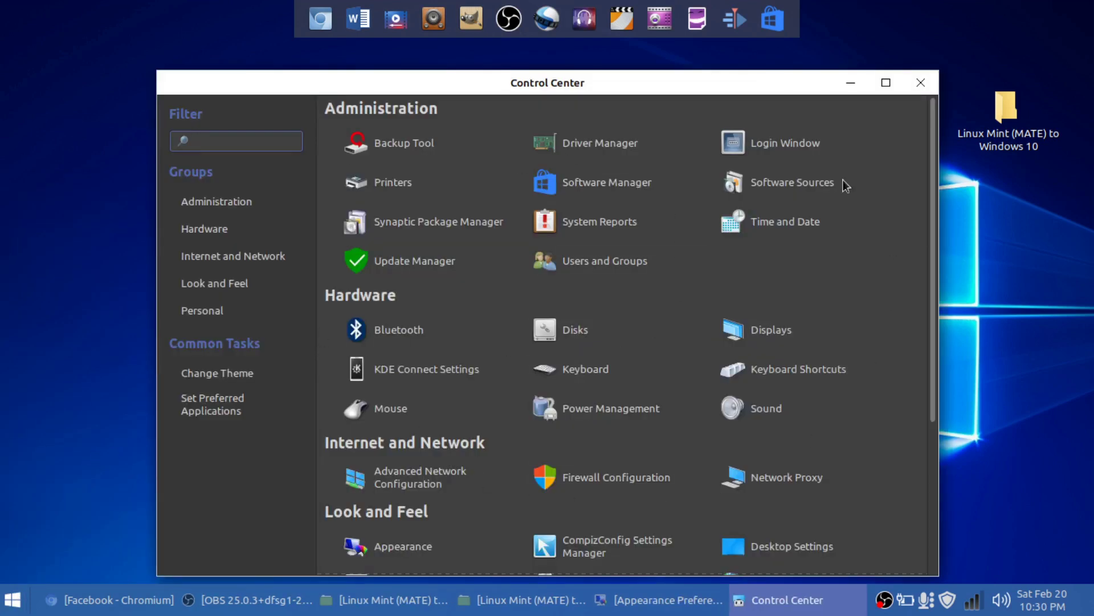
drag(767, 92, 689, 76)
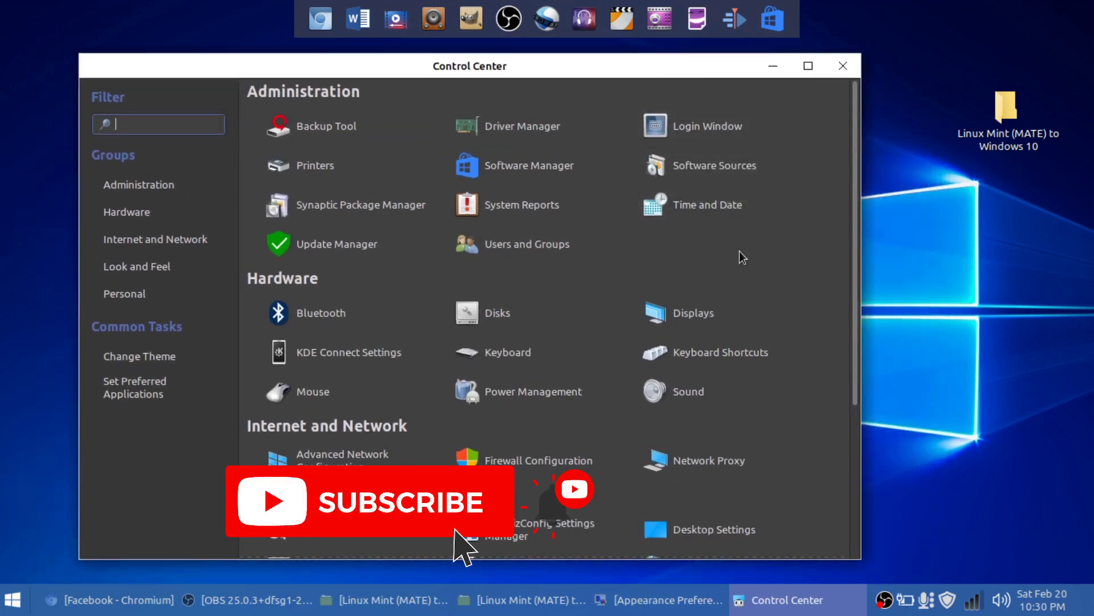
scroll(741, 267, down, 5)
scroll(741, 267, up, 5)
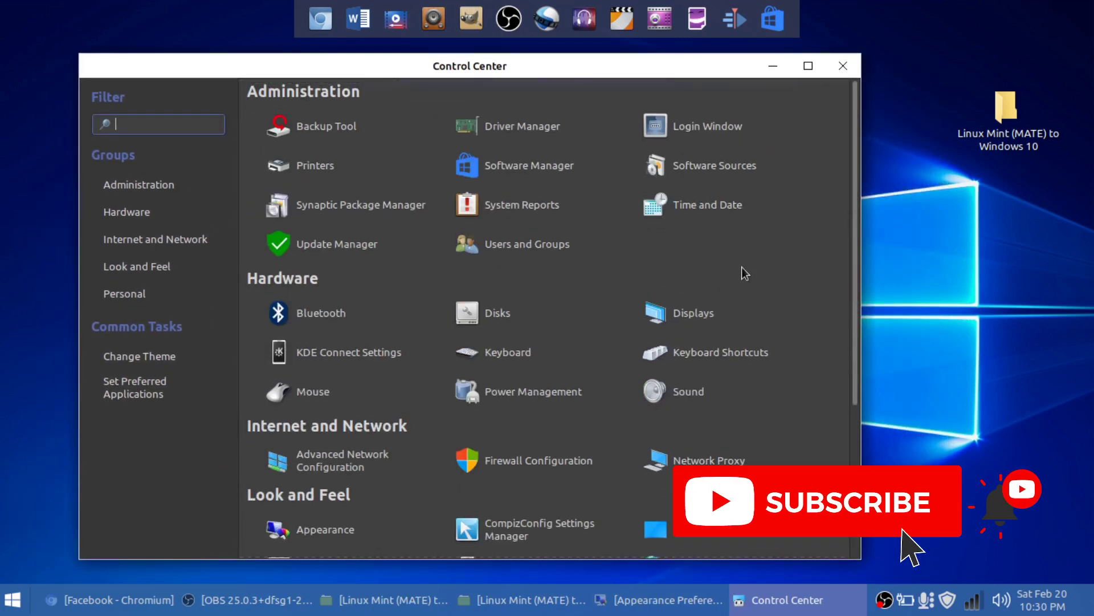